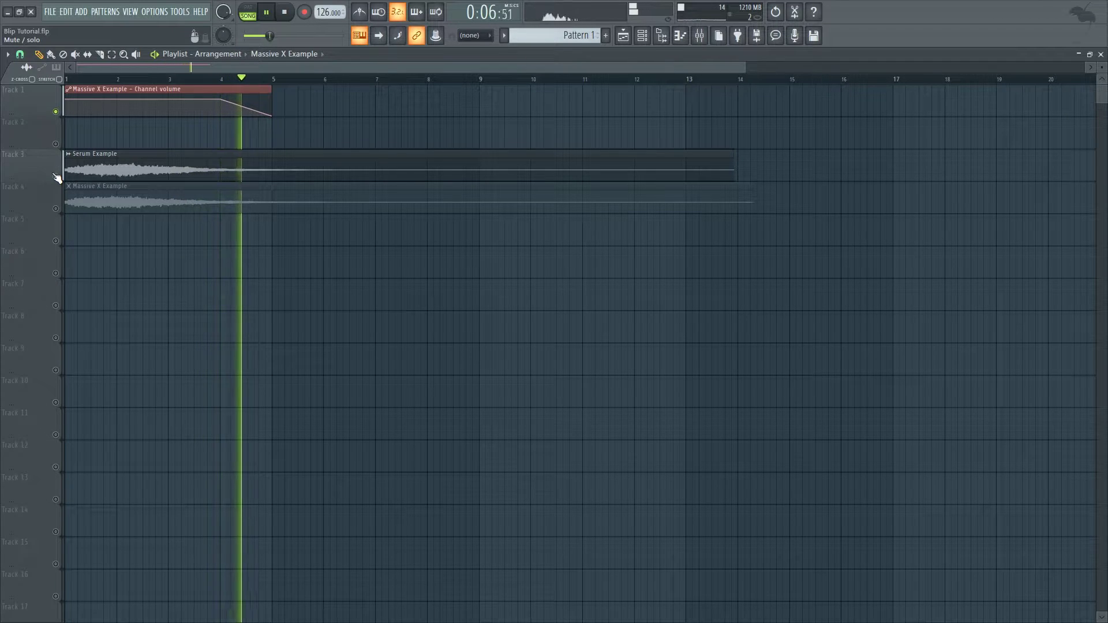
# - Stop playback, mute the Serum Example track, and play the Massive X Example track alone for comparison
pyautogui.press('space')
pyautogui.click(55, 176)
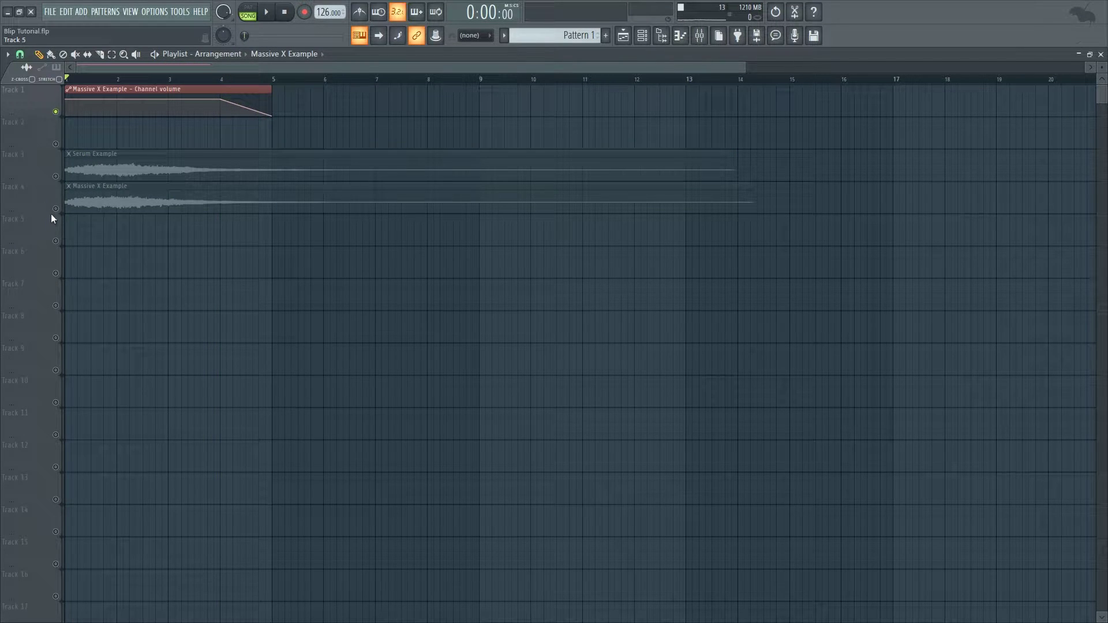
pyautogui.click(56, 209)
pyautogui.press('space')
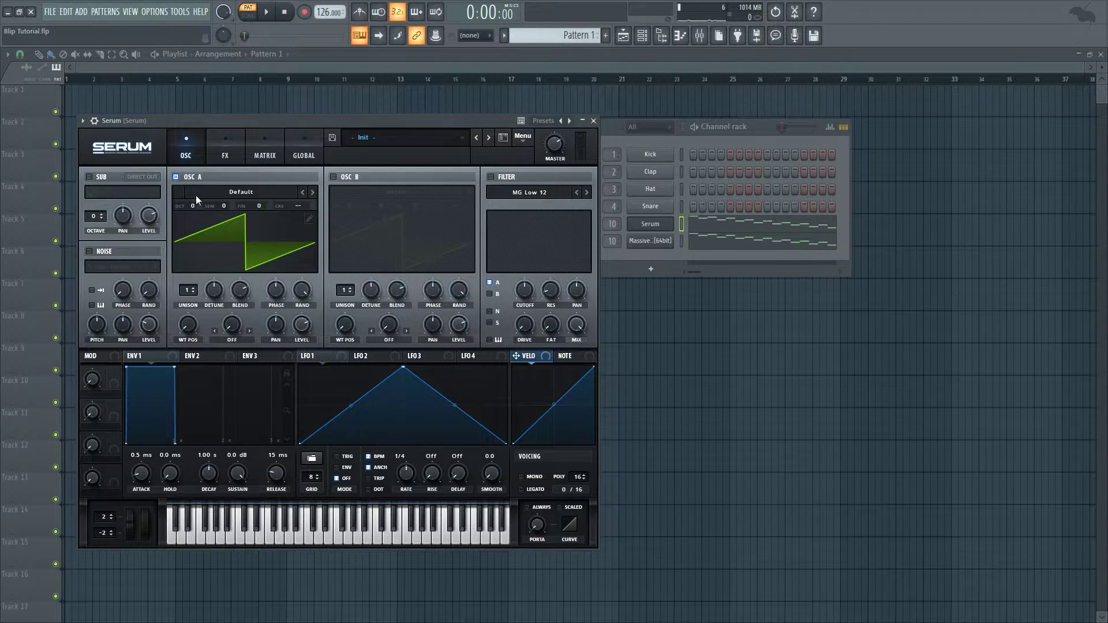
# - Load the Basic Shapes wavetable from the Analog category into oscillator A
pyautogui.click(216, 192)
pyautogui.moveTo(289, 146)
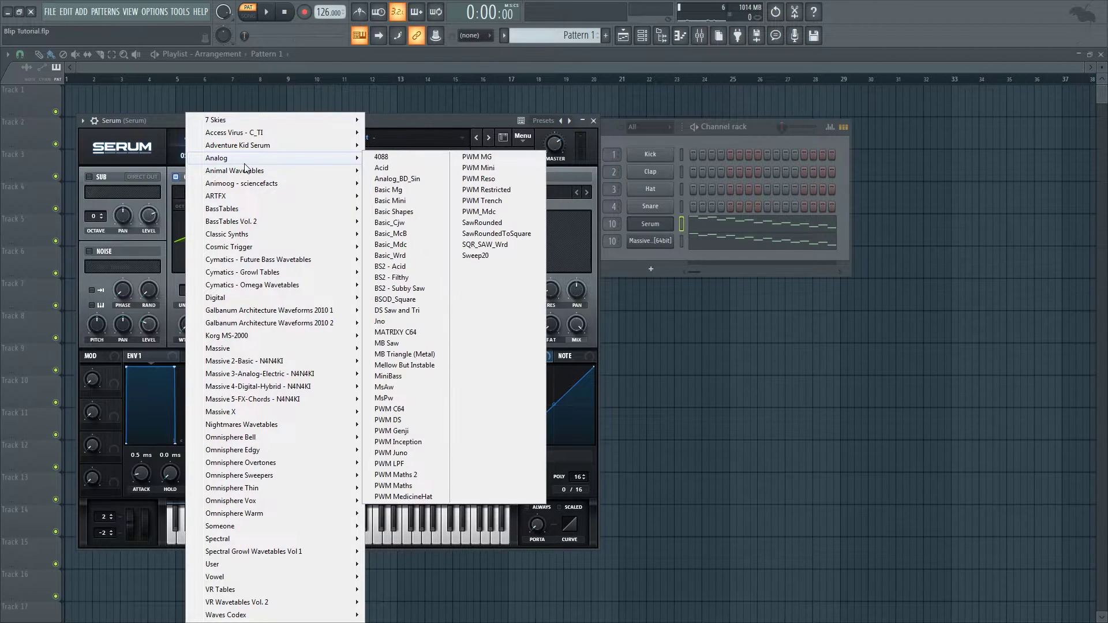
pyautogui.click(394, 212)
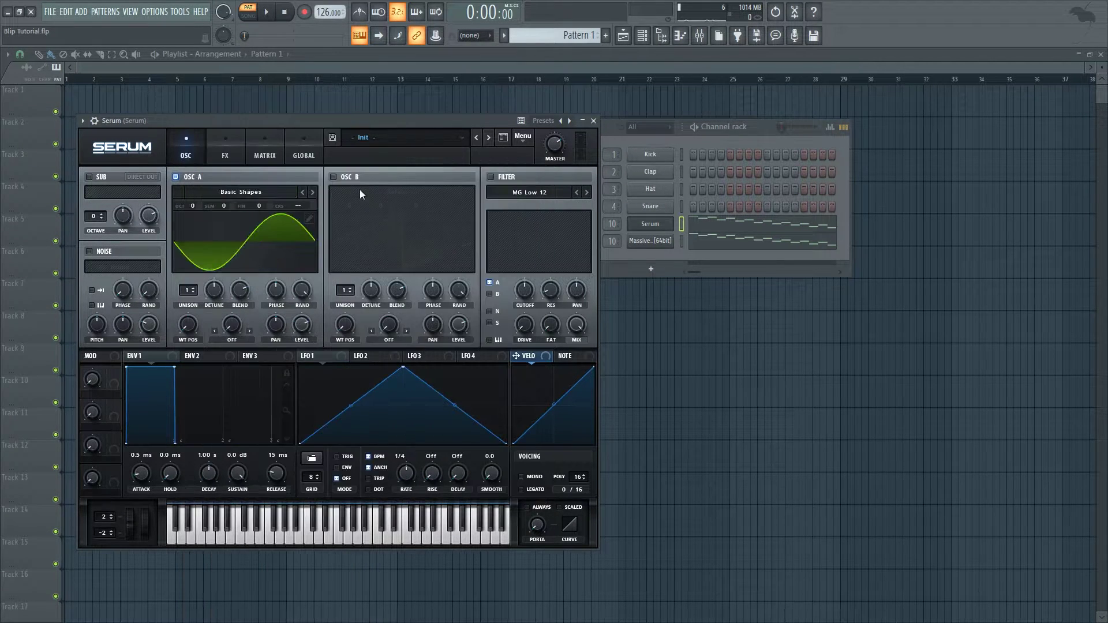
# - Enable oscillator B with the Analog Basic Shapes wavetable and raise its octave to +1
pyautogui.click(337, 178)
pyautogui.click(373, 196)
pyautogui.moveTo(384, 163)
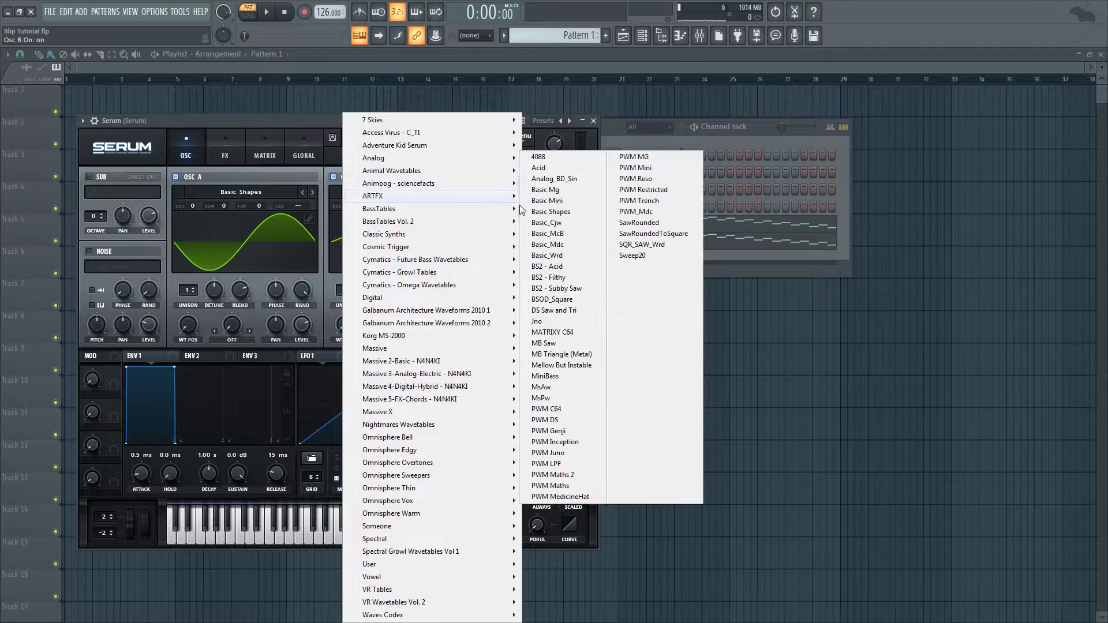
pyautogui.click(536, 215)
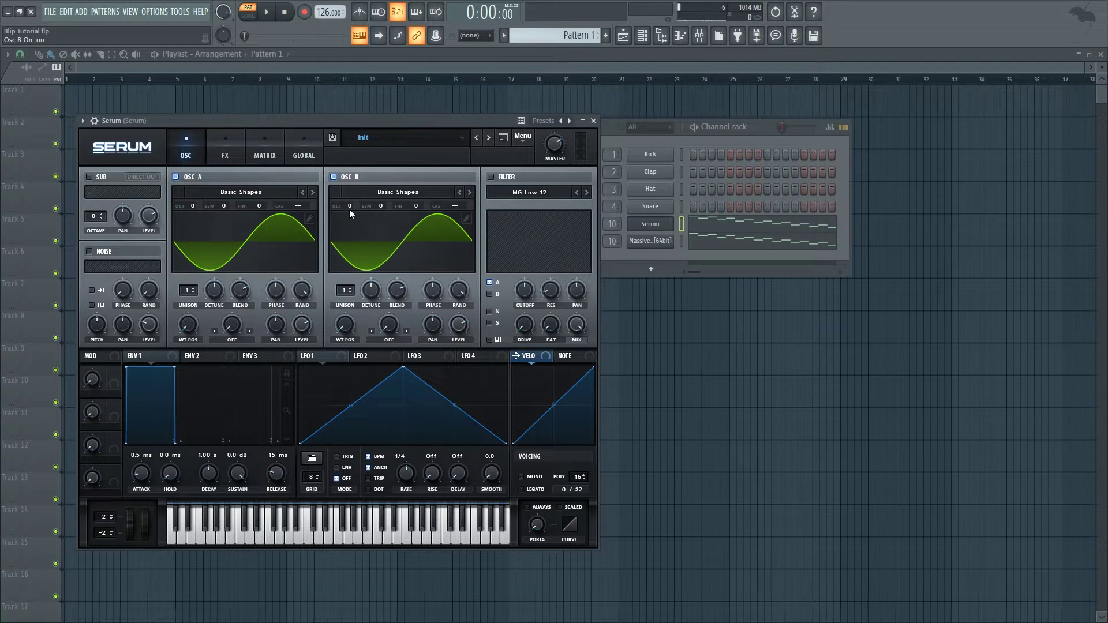
pyautogui.moveTo(351, 206); pyautogui.dragTo(364, 203)
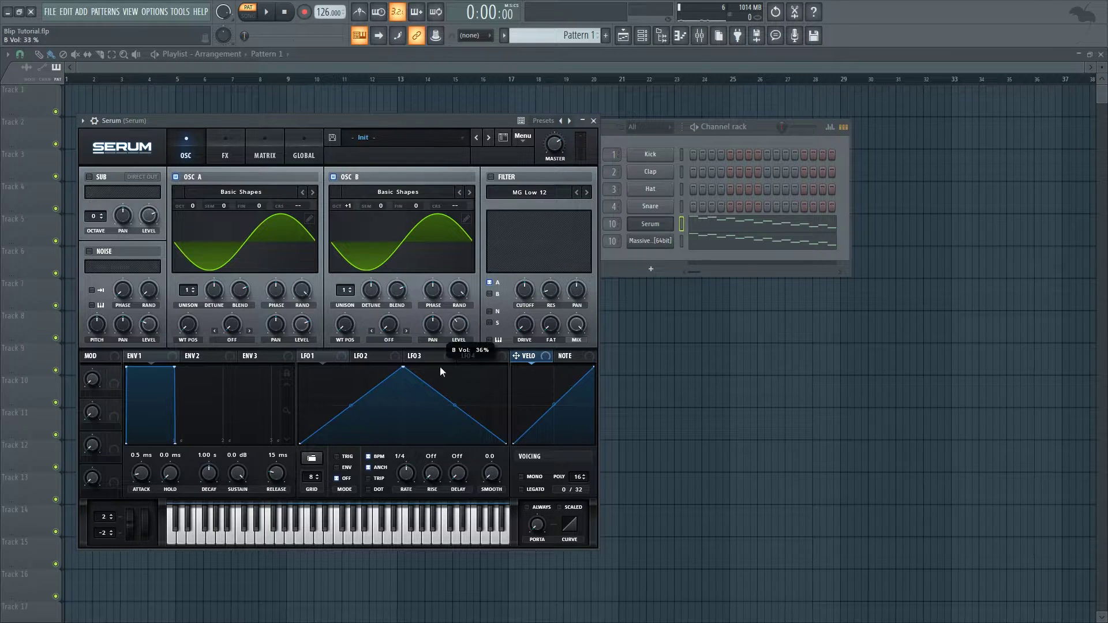
# - Assign LFO 1 to oscillator B's level with a modulation amount of 79
pyautogui.moveTo(302, 356); pyautogui.dragTo(453, 327)
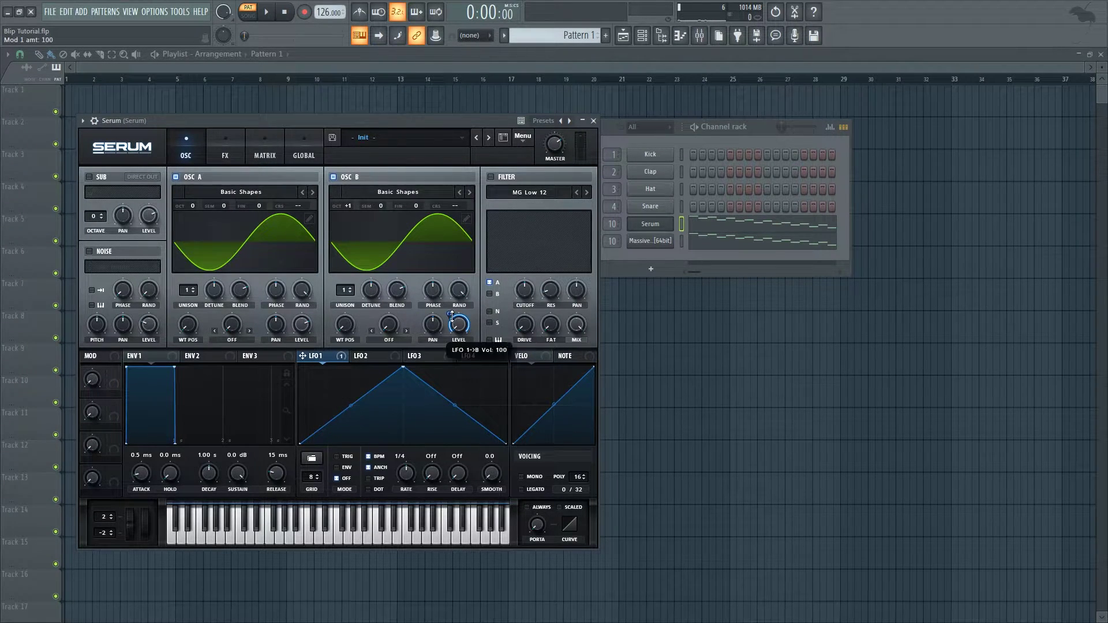
pyautogui.moveTo(453, 328); pyautogui.dragTo(454, 326)
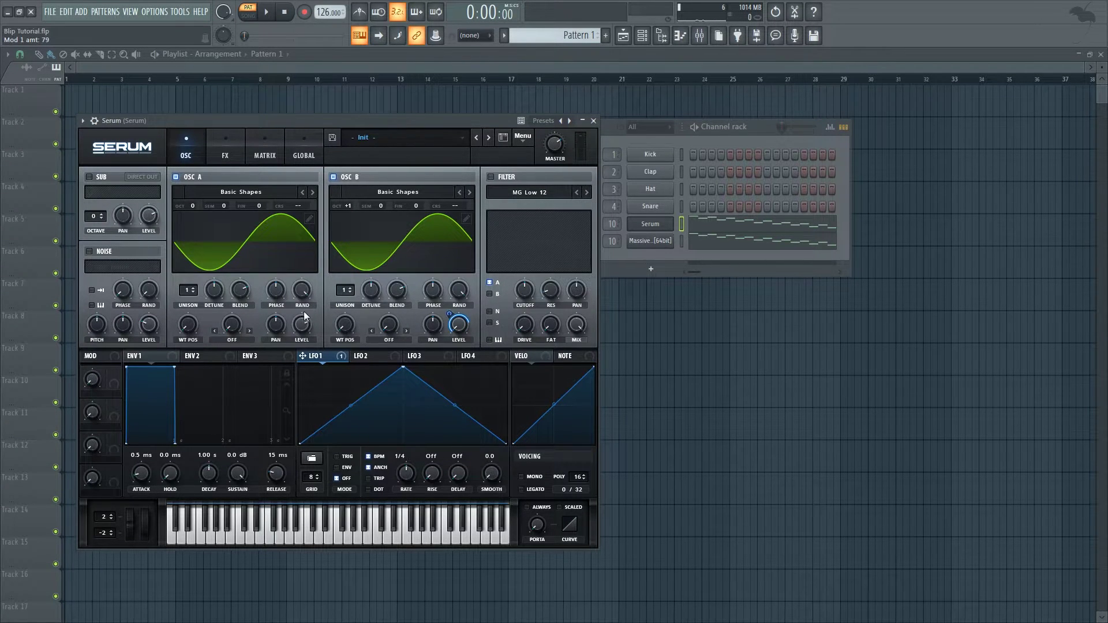
# - Reshape LFO 1 into a square that is low in the first half and high in the second, in Env mode, and test it with notes
pyautogui.moveTo(402, 370); pyautogui.dragTo(404, 445)
pyautogui.doubleClick(403, 368)
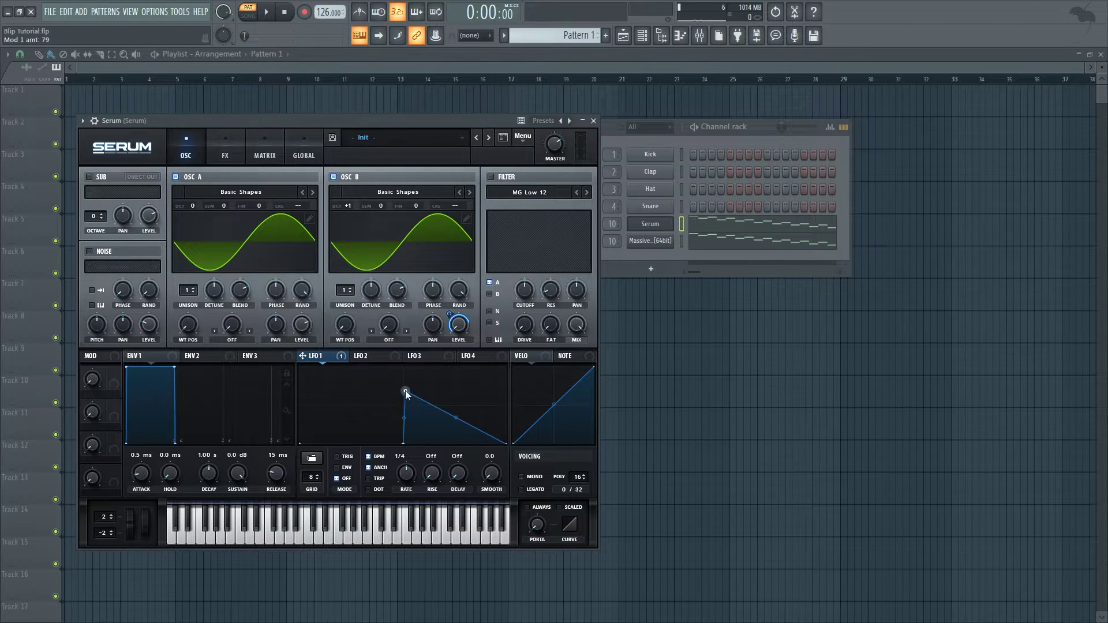
pyautogui.doubleClick(473, 379)
pyautogui.moveTo(473, 379); pyautogui.dragTo(506, 368)
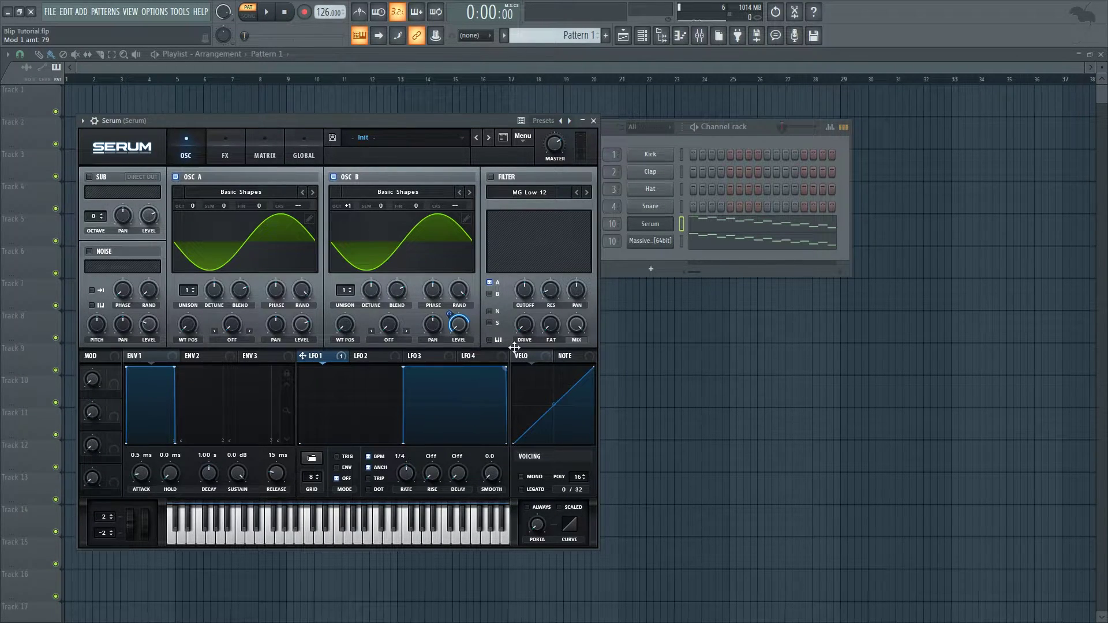
pyautogui.click(342, 469)
pyautogui.press('z')
pyautogui.press('z')
pyautogui.press('z')
# - Shape LFO 2 into a straight rising ramp at a 1/2 rate and switch it to Env mode
pyautogui.click(375, 359)
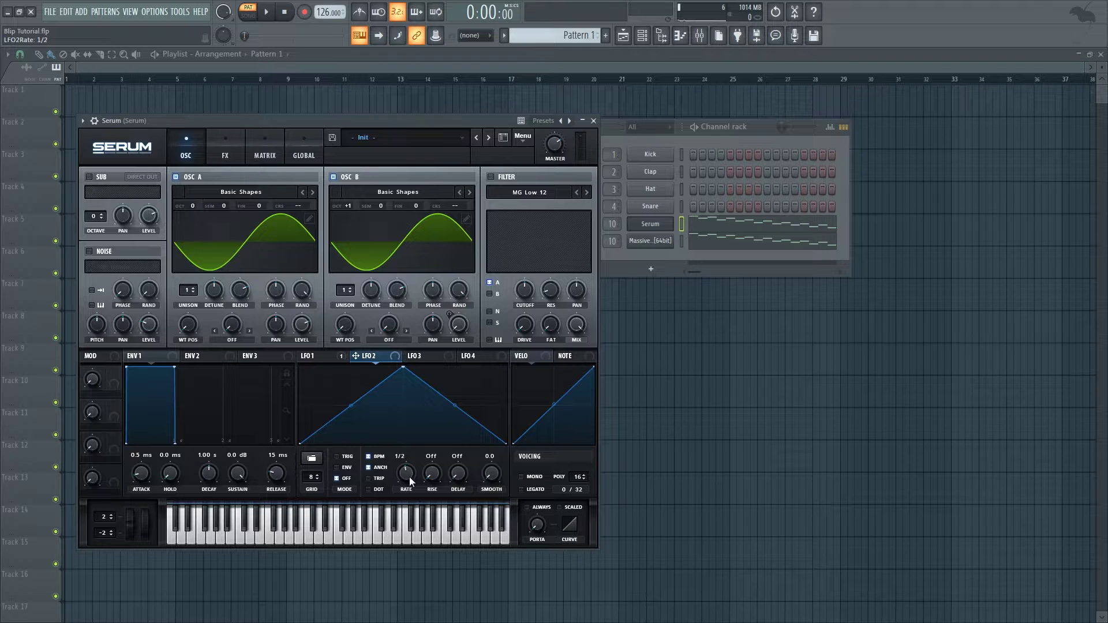
pyautogui.moveTo(403, 369); pyautogui.dragTo(511, 349)
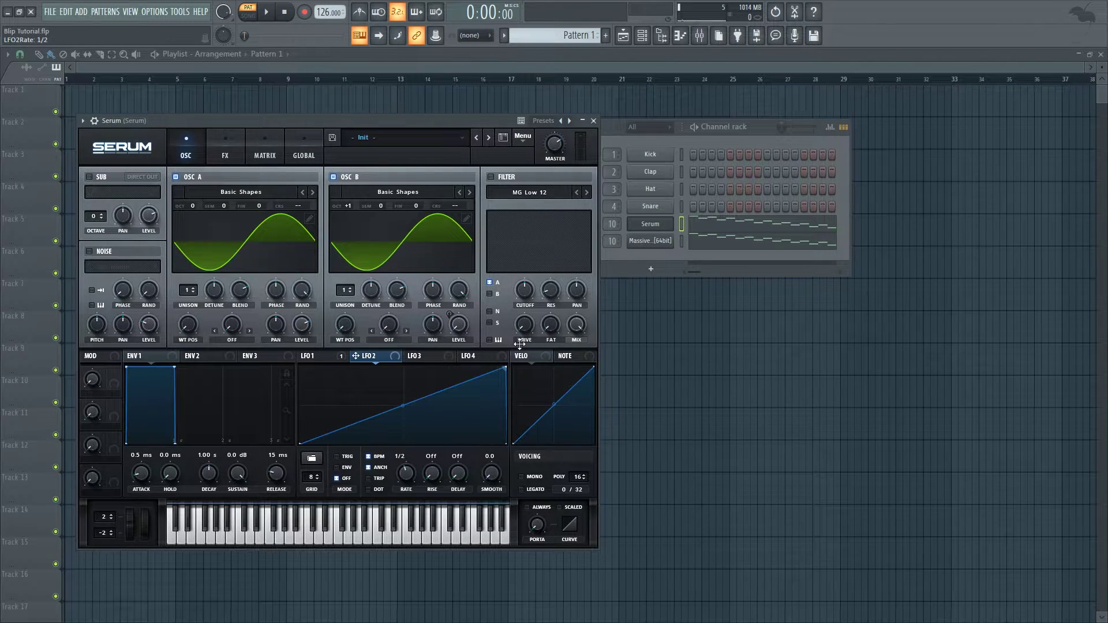
pyautogui.click(347, 468)
# - In the second modulation matrix row, route LFO 2 to Amp with a fully negative amount
pyautogui.click(258, 148)
pyautogui.click(119, 212)
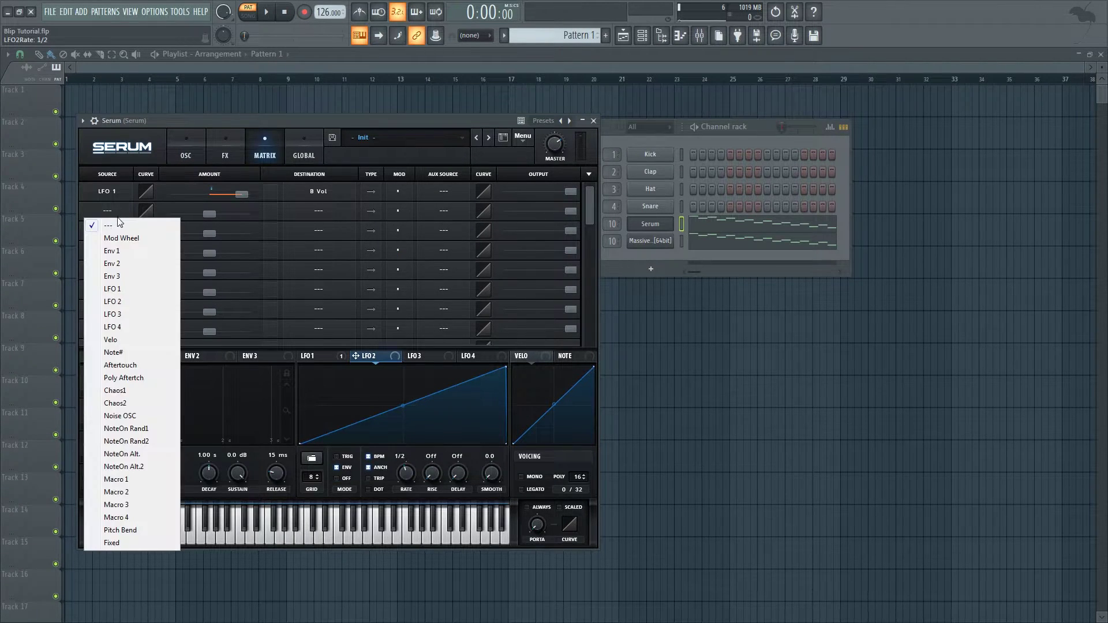
pyautogui.click(139, 302)
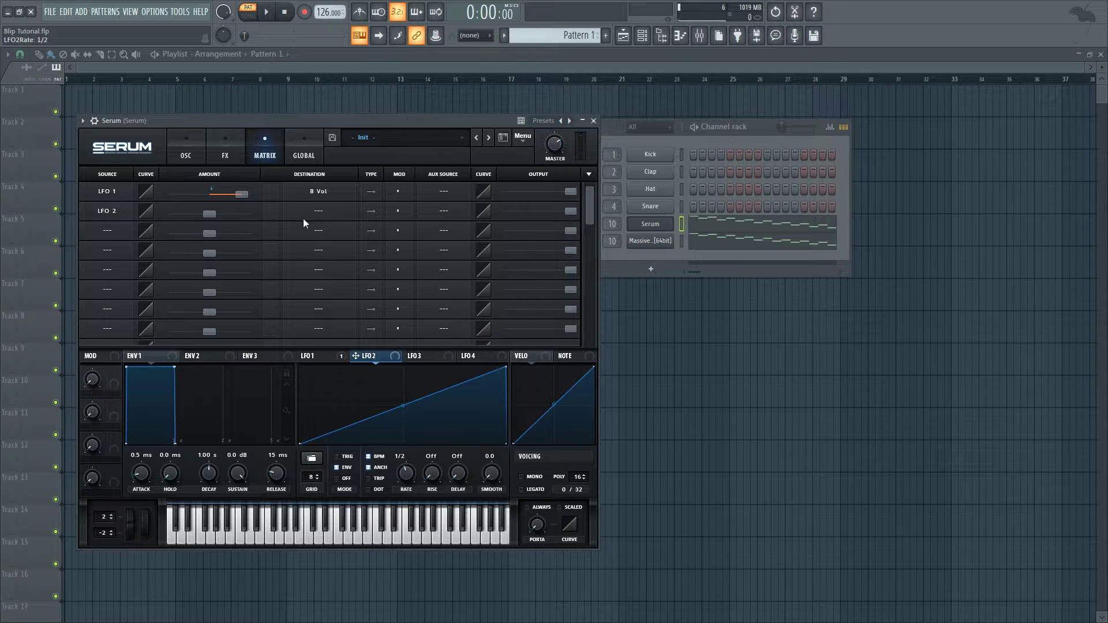
pyautogui.click(303, 218)
pyautogui.moveTo(320, 315)
pyautogui.click(406, 324)
pyautogui.moveTo(206, 210); pyautogui.dragTo(161, 221)
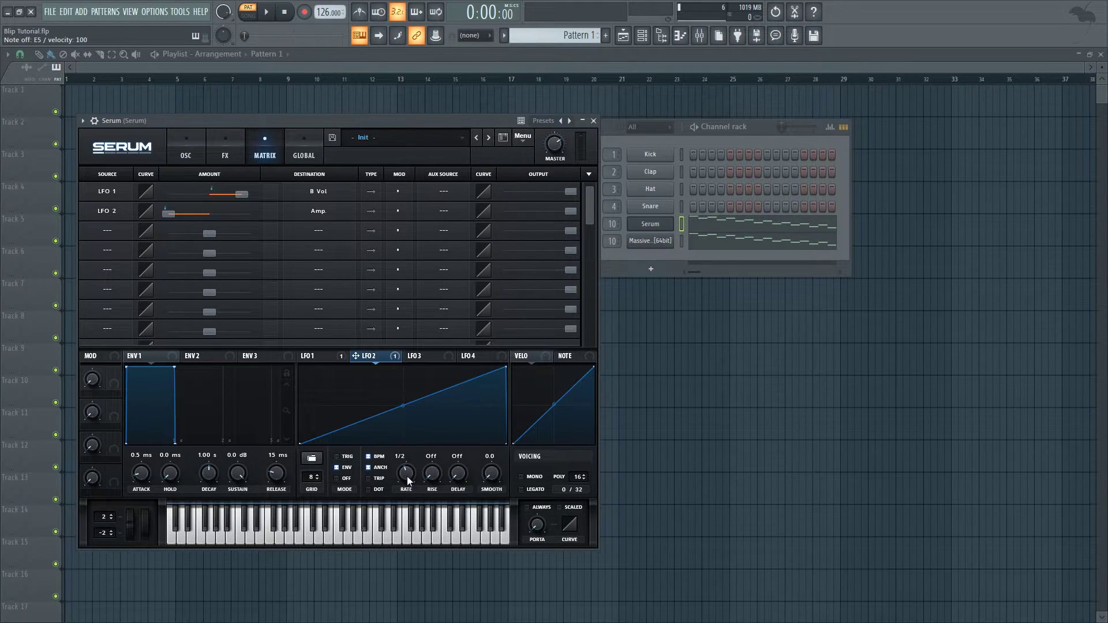
# - Try a different LFO 2 rate with a test note, and return the rate to 1/2
pyautogui.moveTo(407, 472); pyautogui.dragTo(407, 479)
pyautogui.press('z')
pyautogui.moveTo(407, 474); pyautogui.dragTo(407, 468)
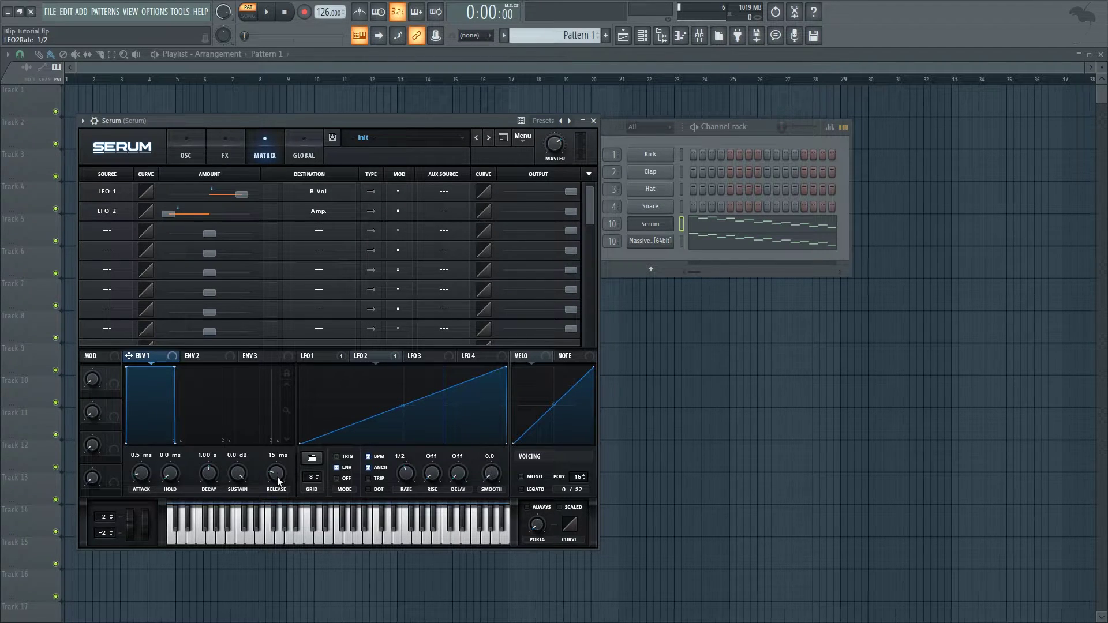
# - Lengthen Env 1's release to 1.19 s and play the pattern to hear it
pyautogui.moveTo(282, 484); pyautogui.dragTo(295, 446)
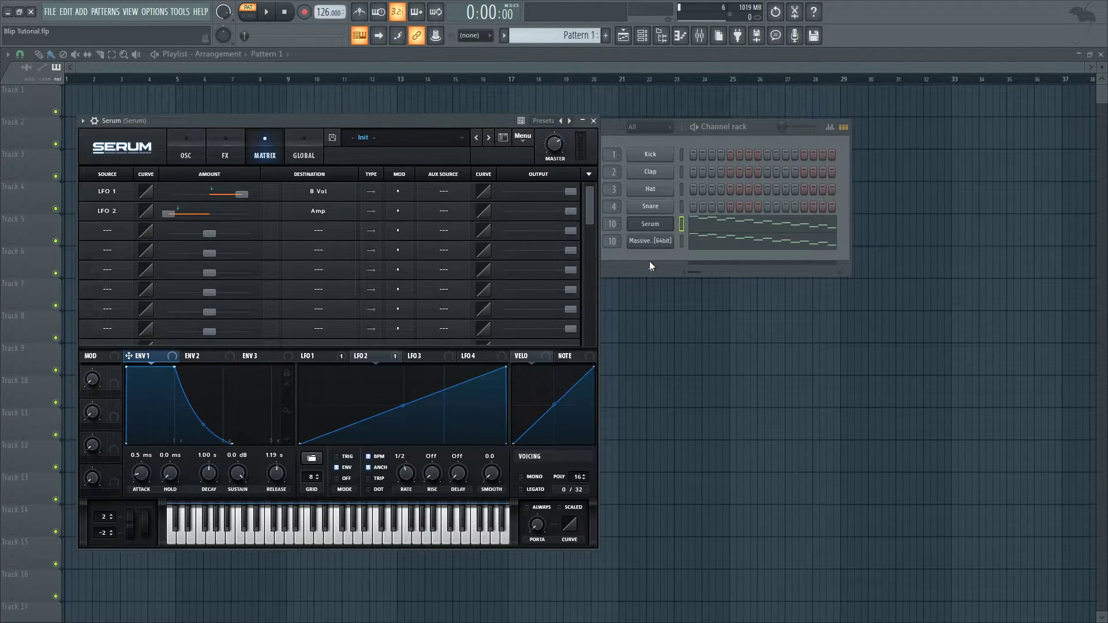
pyautogui.press('space')
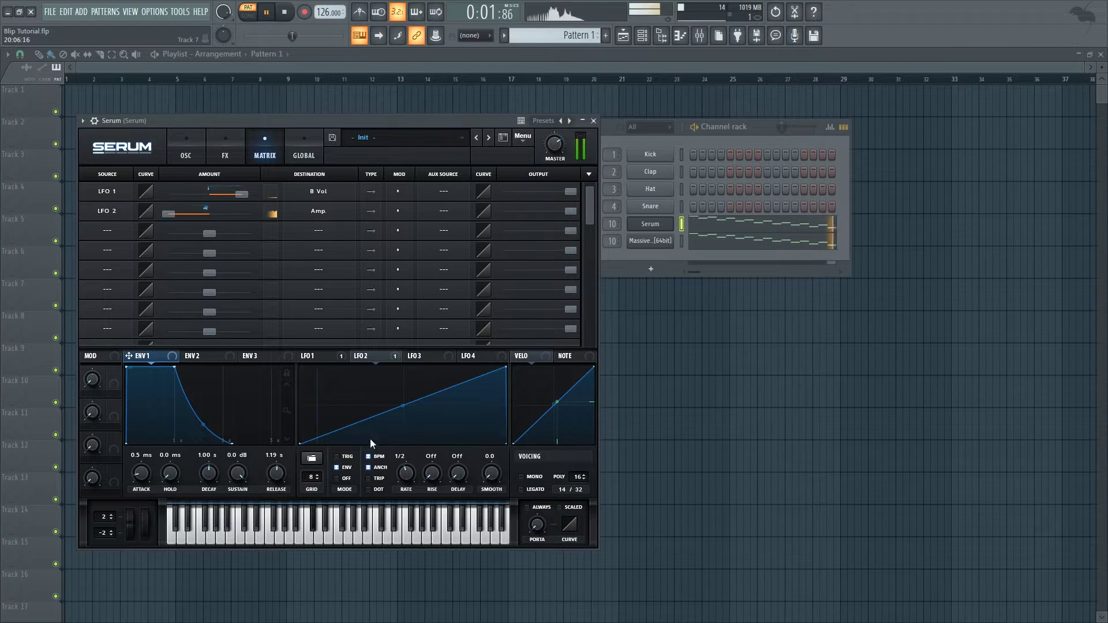
pyautogui.press('space')
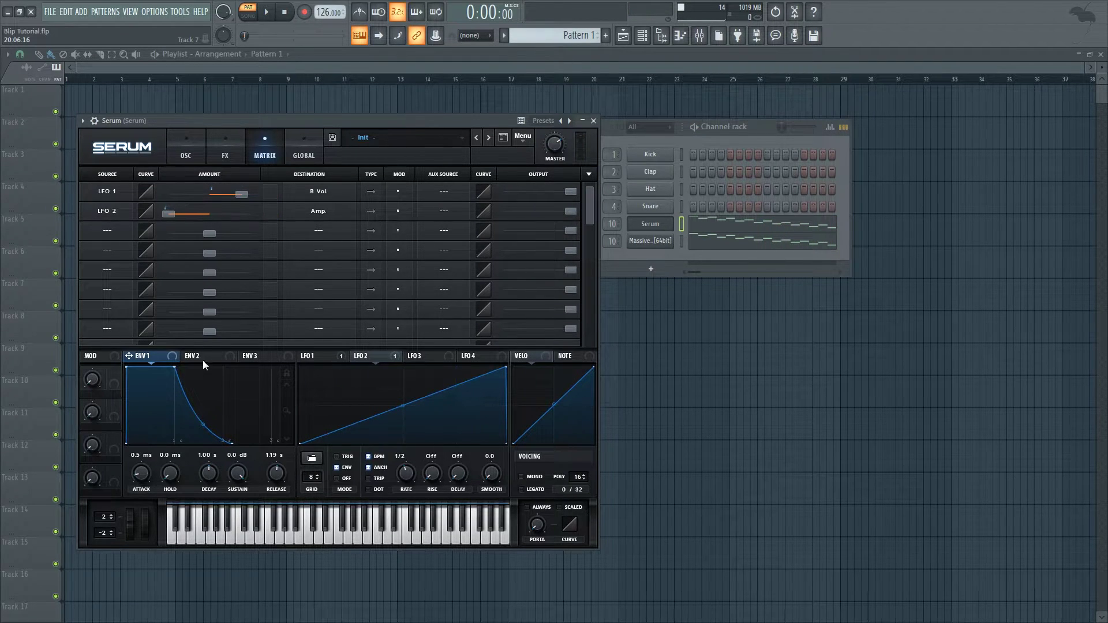
# - Shorten Env 1's release to 20 ms and play the pattern for comparison
pyautogui.moveTo(276, 474); pyautogui.dragTo(271, 506)
pyautogui.press('space')
pyautogui.press('space')
# - Show the oscillators and LFO 1, set Env 1's release to 1.29 s, and play the pattern
pyautogui.click(186, 149)
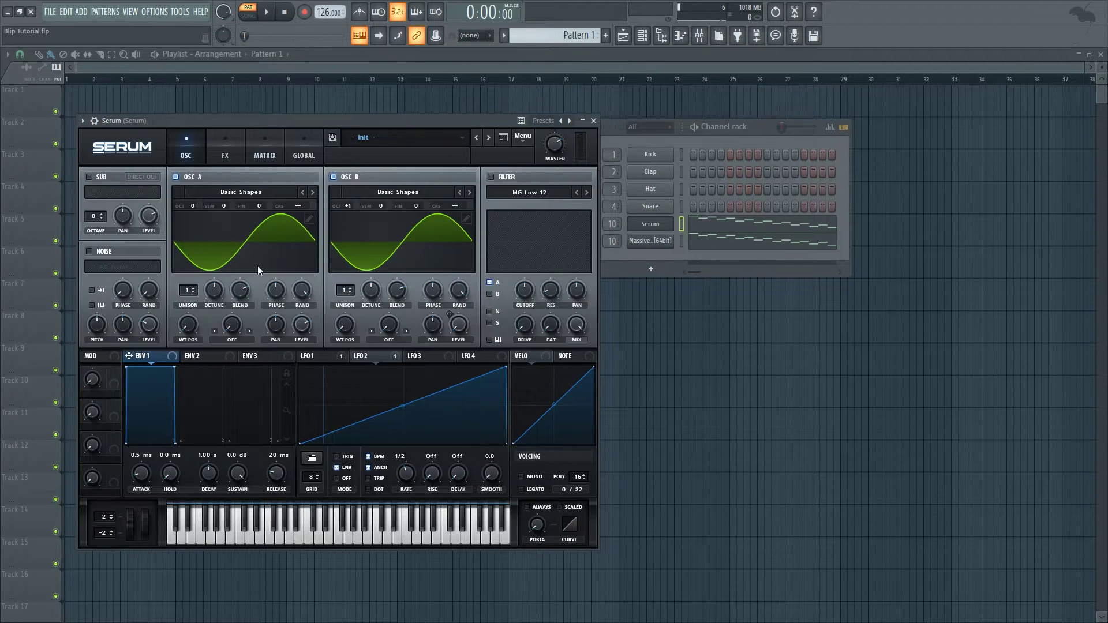
pyautogui.click(326, 355)
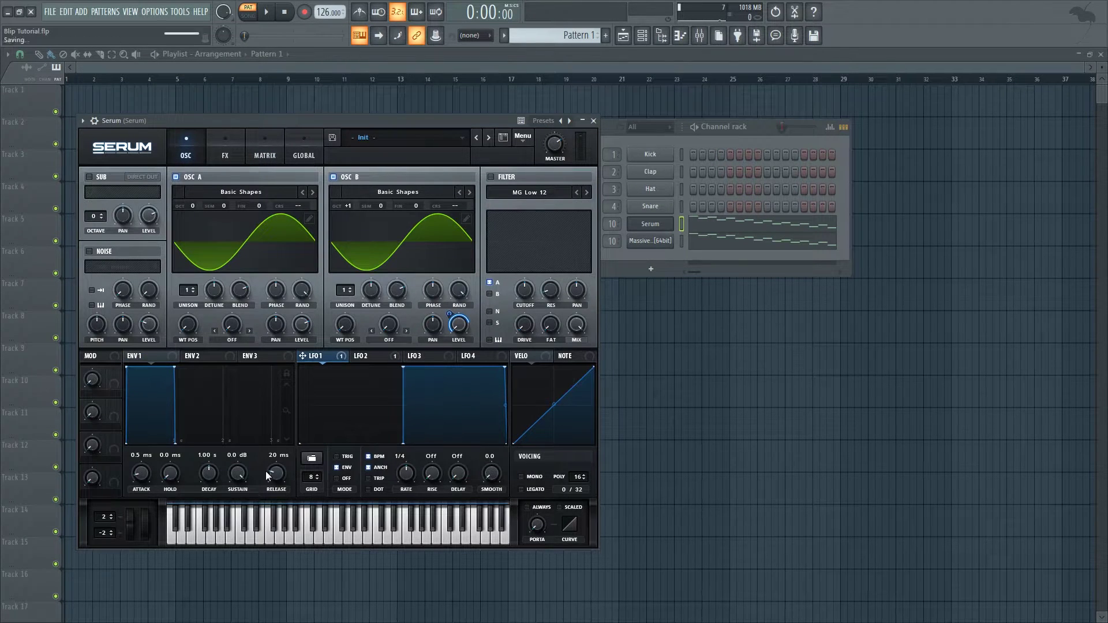
pyautogui.moveTo(277, 474); pyautogui.dragTo(305, 458)
pyautogui.press('space')
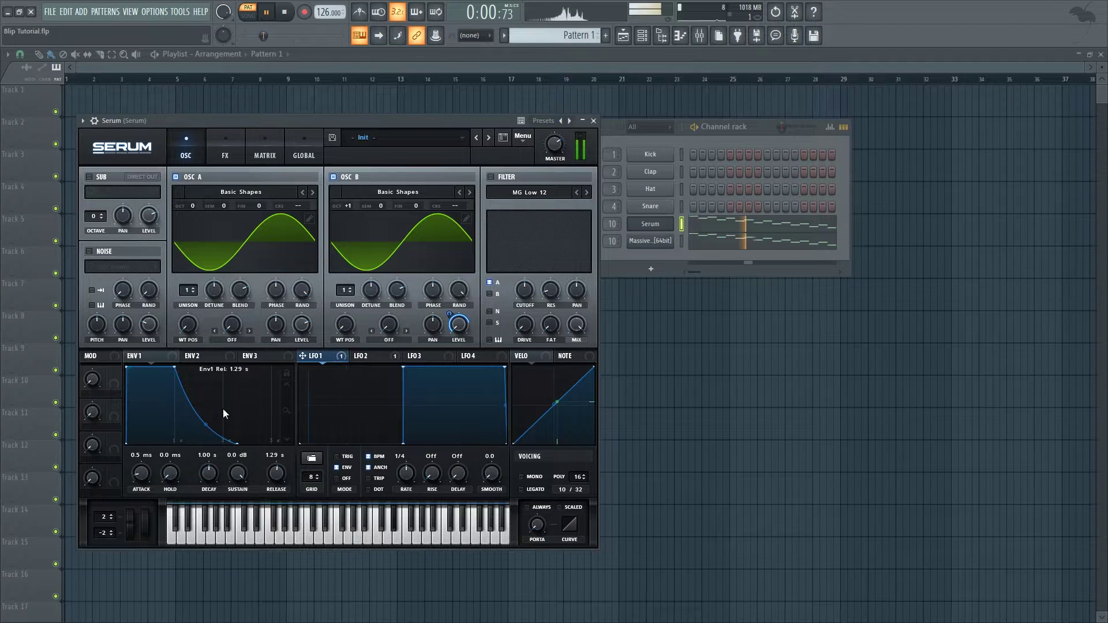
pyautogui.press('space')
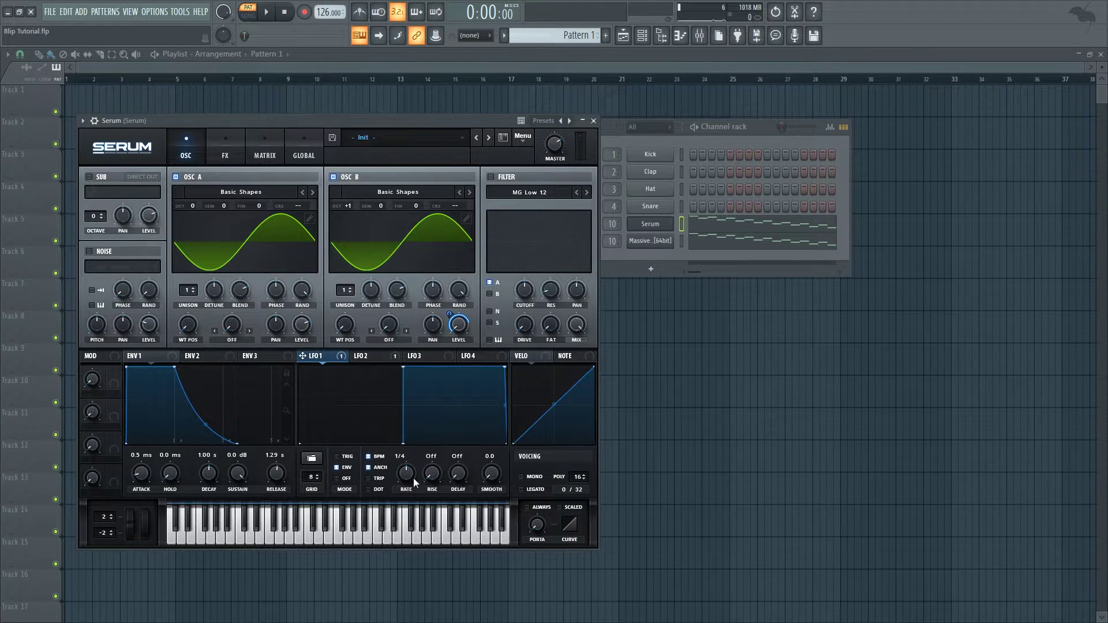
# - Audition LFO 1 at a 1/8 rate in Env and Trig modes, and restore the 1/4 rate and Env mode
pyautogui.moveTo(422, 476); pyautogui.dragTo(422, 475)
pyautogui.press('space')
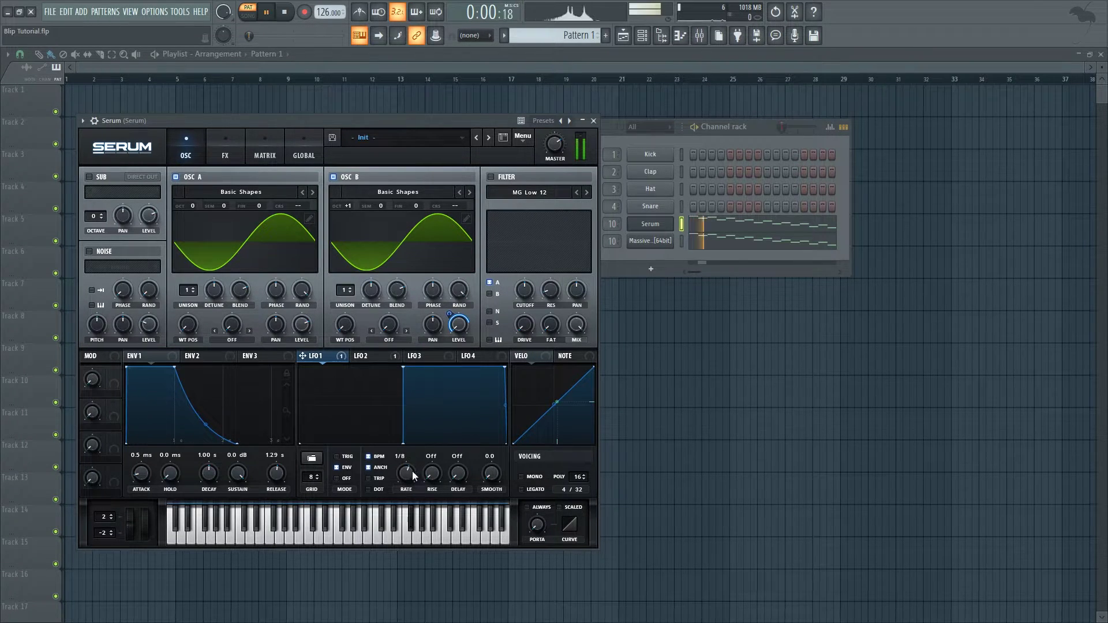
pyautogui.click(350, 458)
pyautogui.press('space')
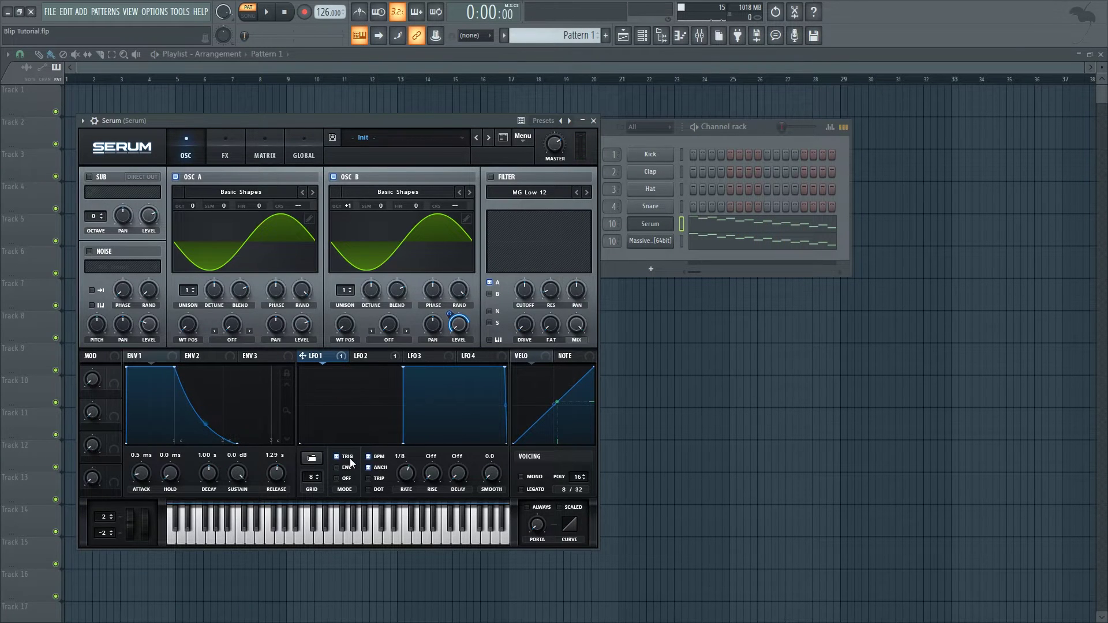
pyautogui.press('space')
pyautogui.moveTo(408, 475); pyautogui.dragTo(416, 474)
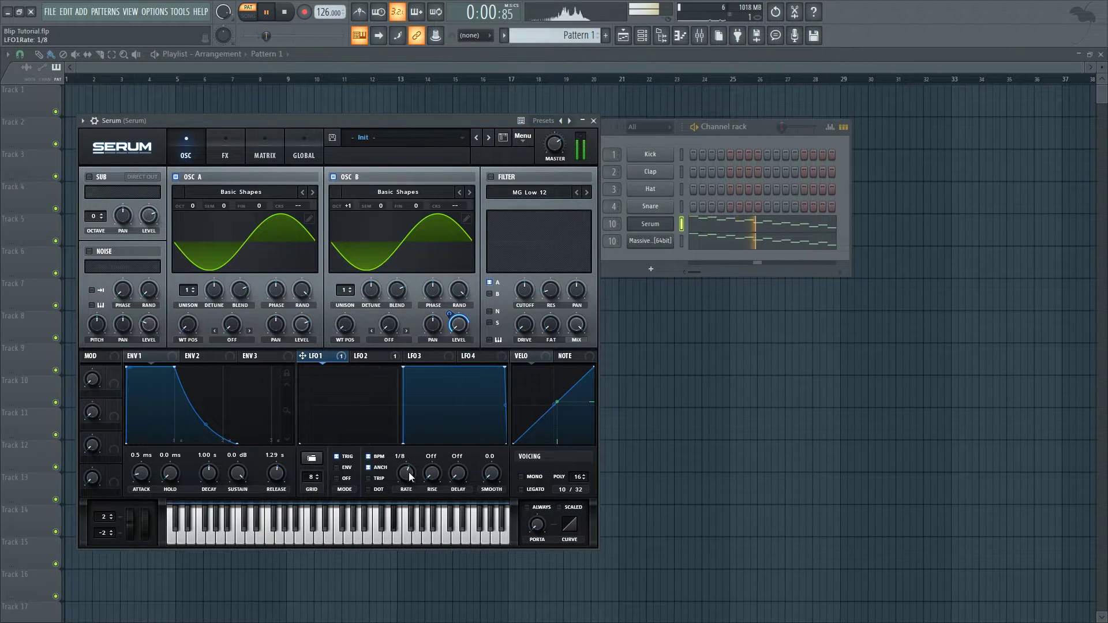
pyautogui.press('space')
pyautogui.moveTo(415, 475); pyautogui.dragTo(393, 481)
pyautogui.click(345, 469)
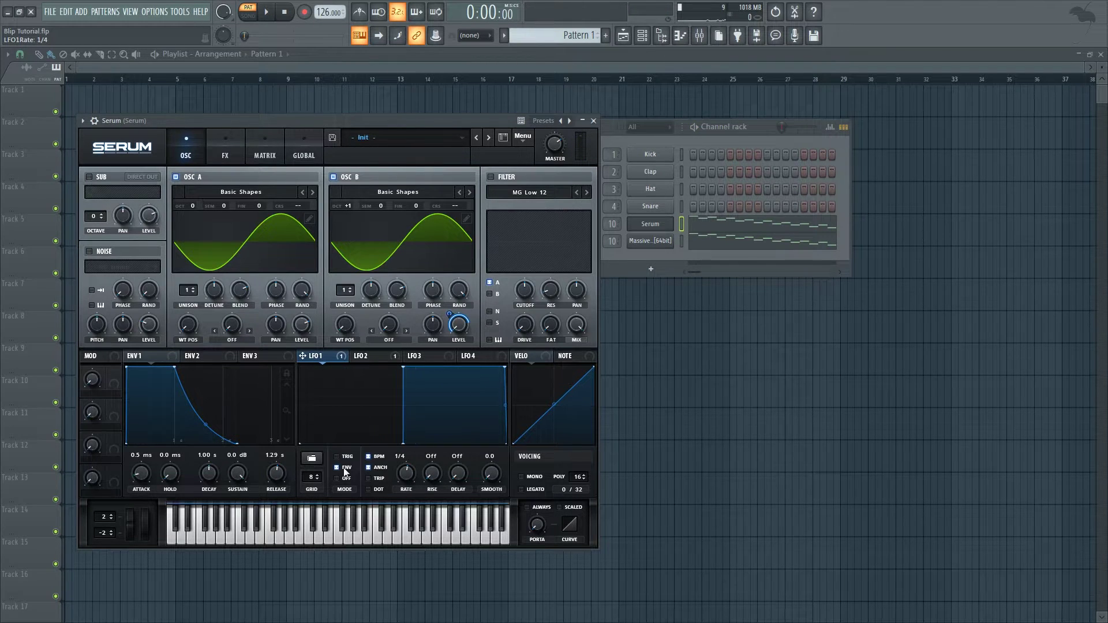
# - Enable the Delay effect, set its right time to 1/8 and its mode to Ping-Pong, and play the pattern
pyautogui.click(218, 141)
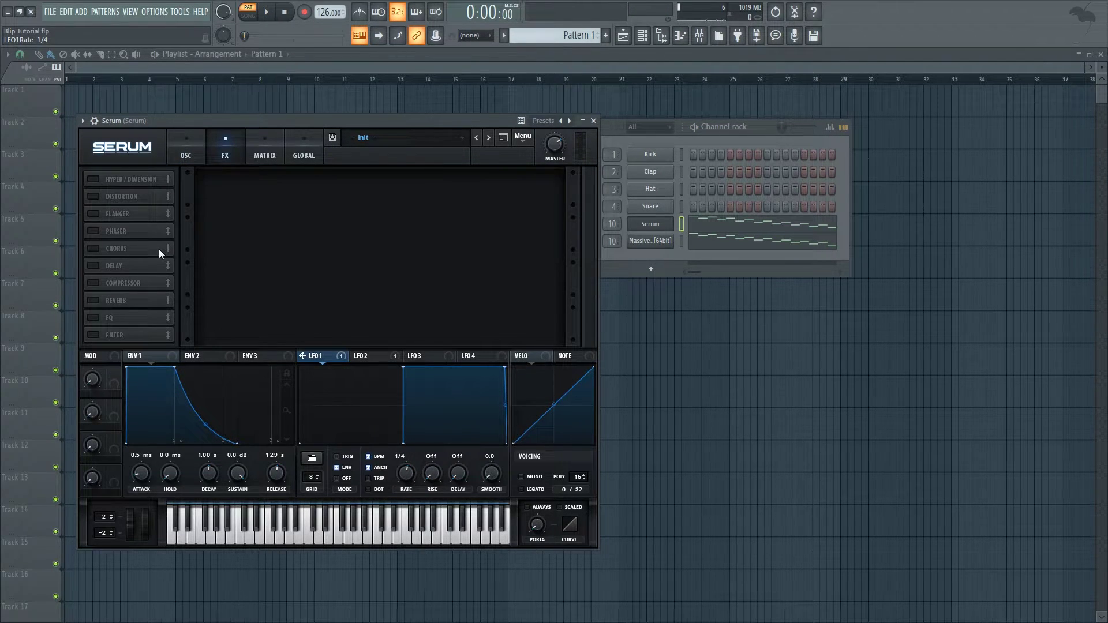
pyautogui.click(94, 266)
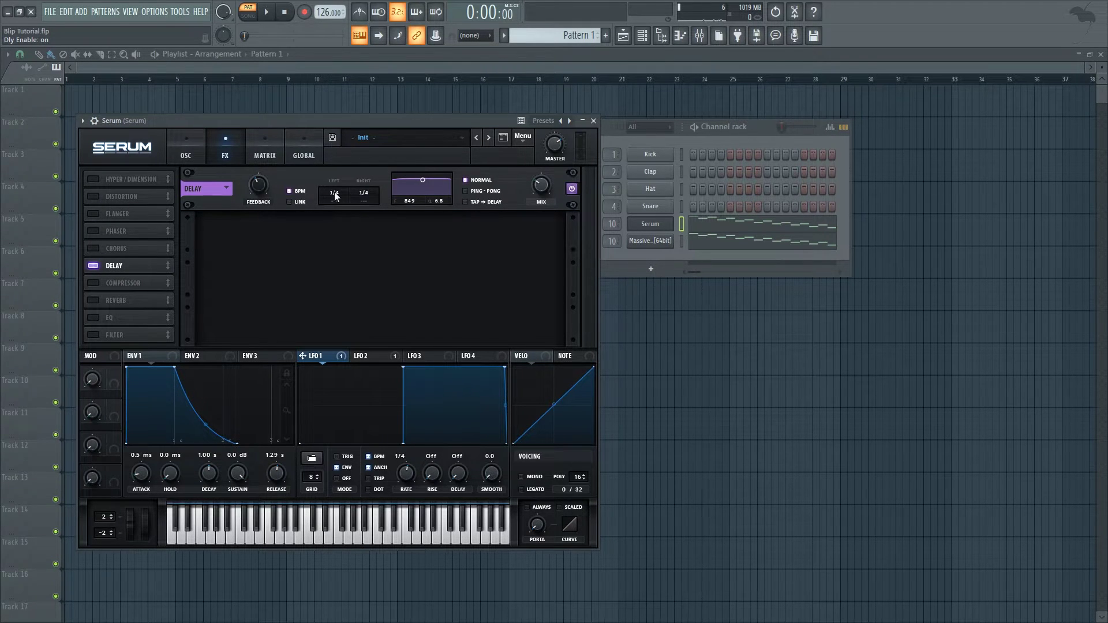
pyautogui.moveTo(360, 192); pyautogui.dragTo(362, 202)
pyautogui.click(261, 182)
pyautogui.moveTo(542, 184); pyautogui.dragTo(561, 178)
pyautogui.click(466, 191)
pyautogui.press('space')
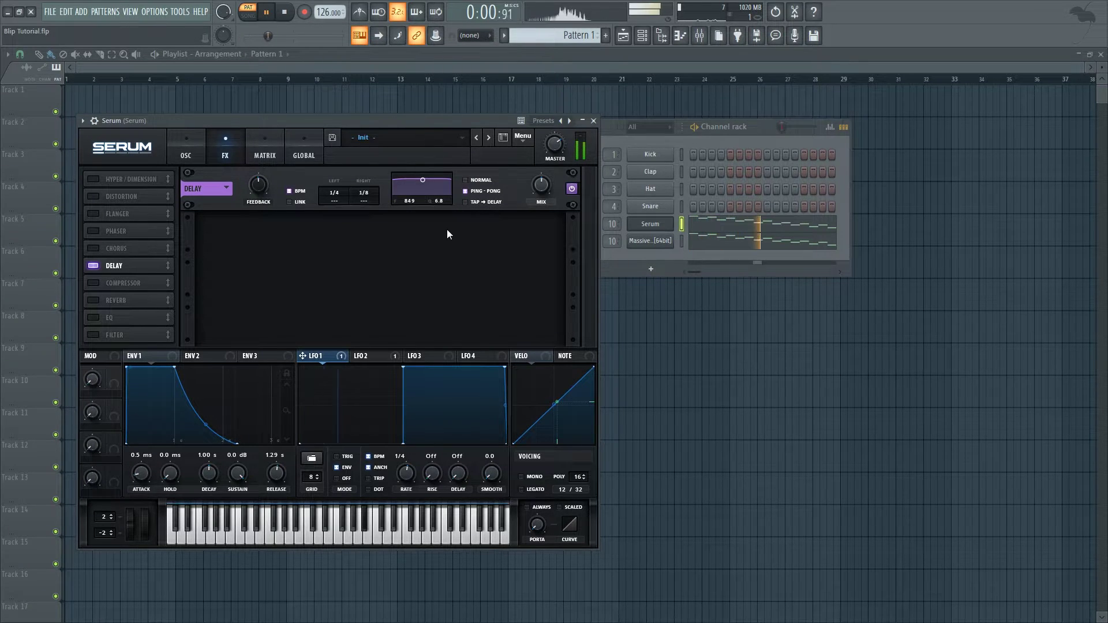
pyautogui.press('space')
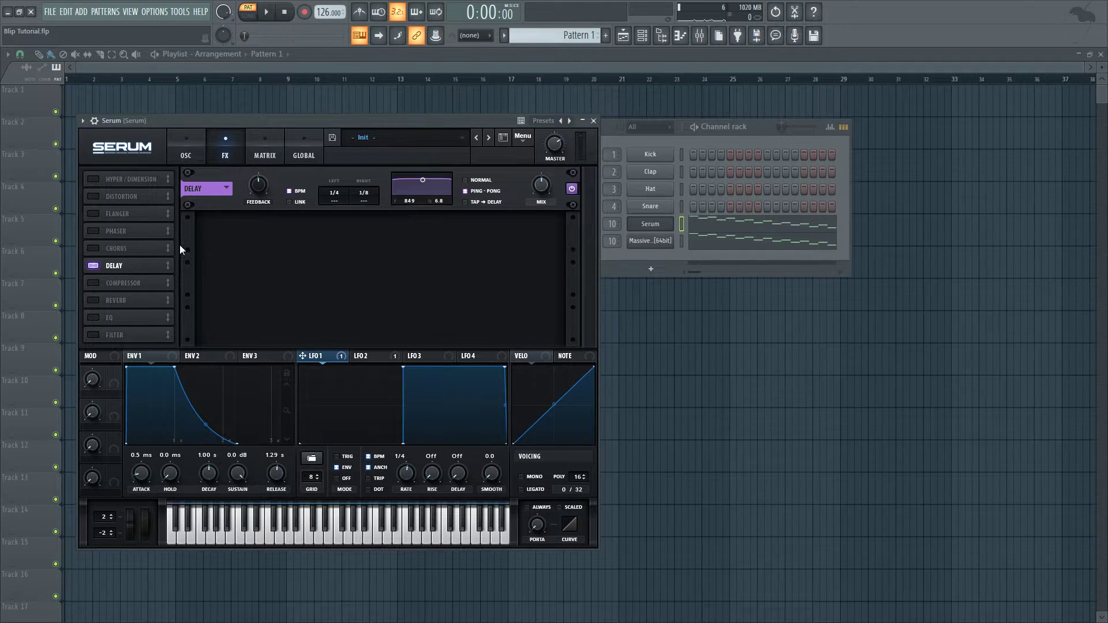
# - Enable the Distortion effect, choose the Downsample type with a drive of 23%, and play the pattern
pyautogui.click(98, 196)
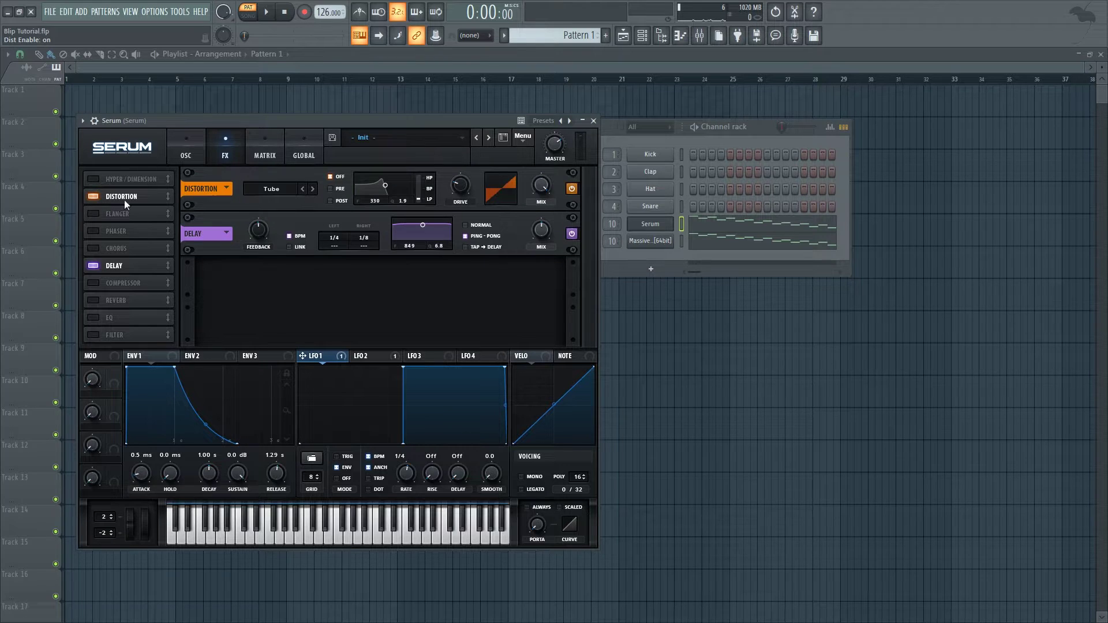
pyautogui.click(303, 189)
pyautogui.click(302, 189)
pyautogui.click(303, 188)
pyautogui.moveTo(461, 194)
pyautogui.moveTo(462, 198); pyautogui.dragTo(463, 185)
pyautogui.press('space')
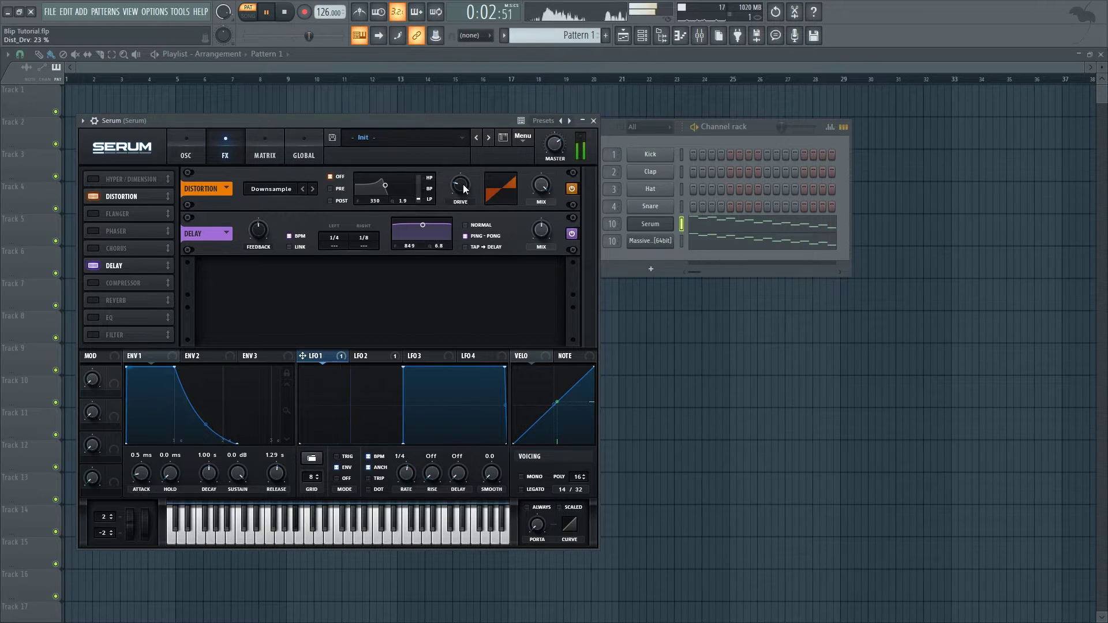
pyautogui.press('space')
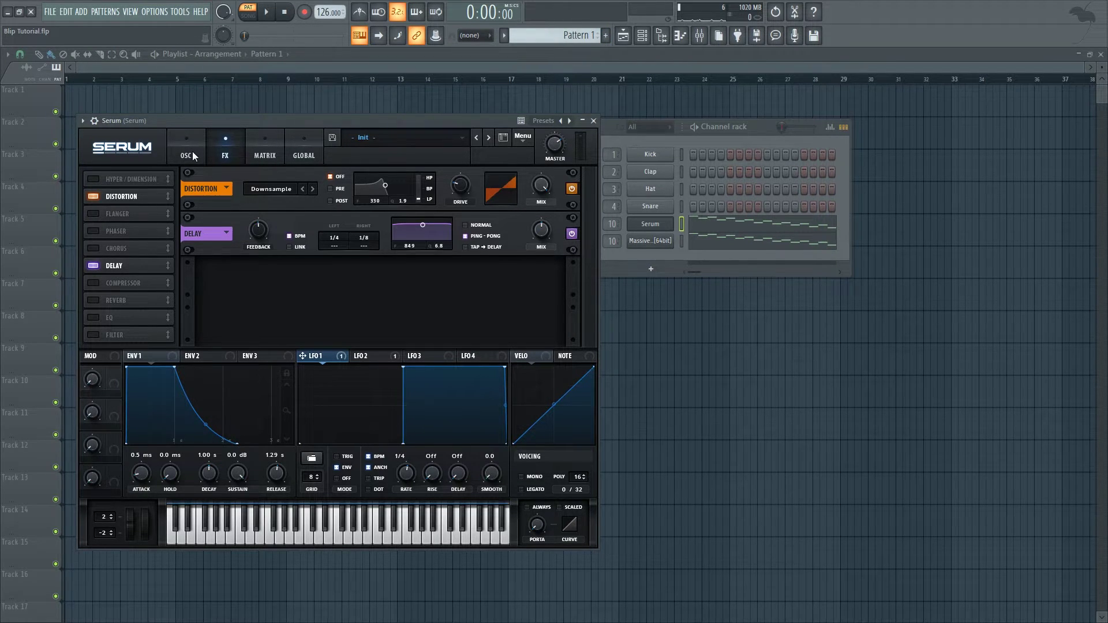
# - Enable the Hyper/Dimension effect, lower the Hyper mix, set the Dimension mix to about 20%, and play the pattern
pyautogui.click(93, 179)
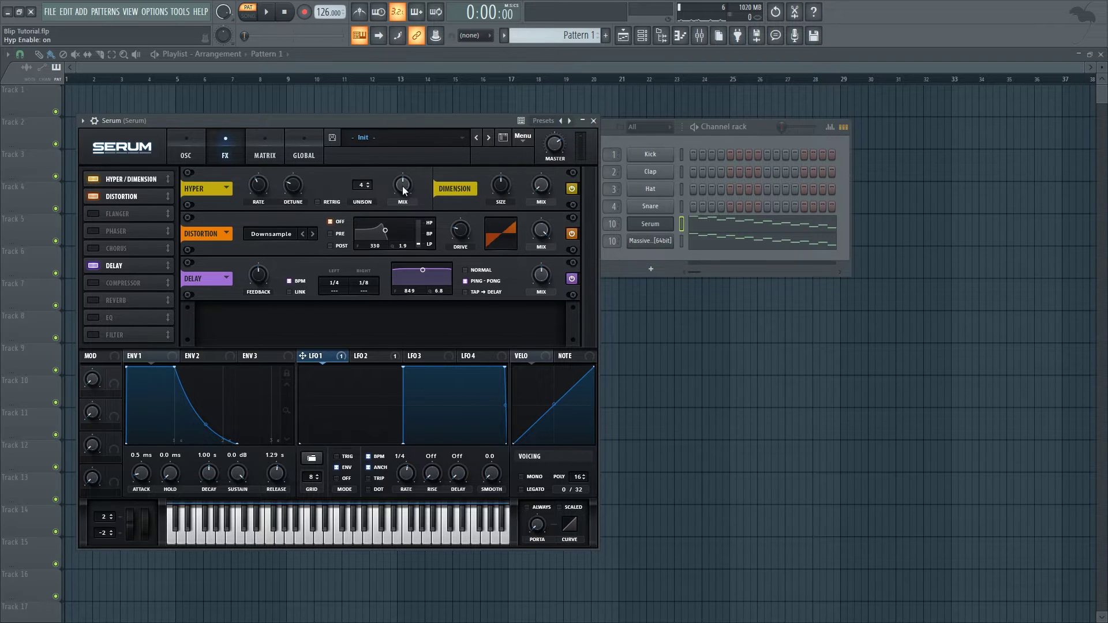
pyautogui.moveTo(403, 185); pyautogui.dragTo(459, 224)
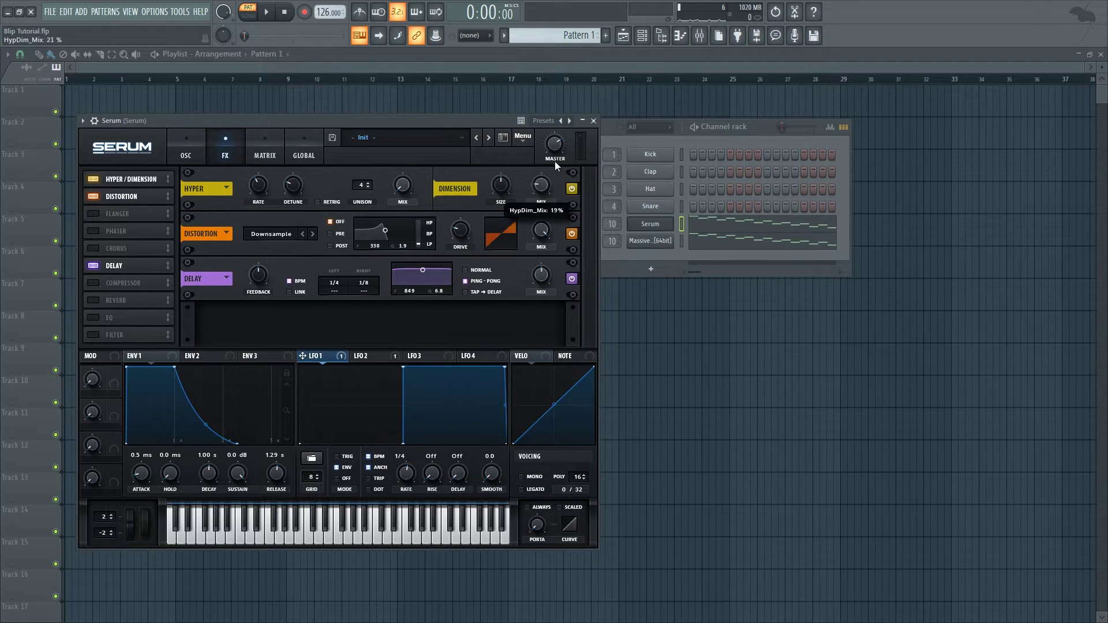
pyautogui.press('space')
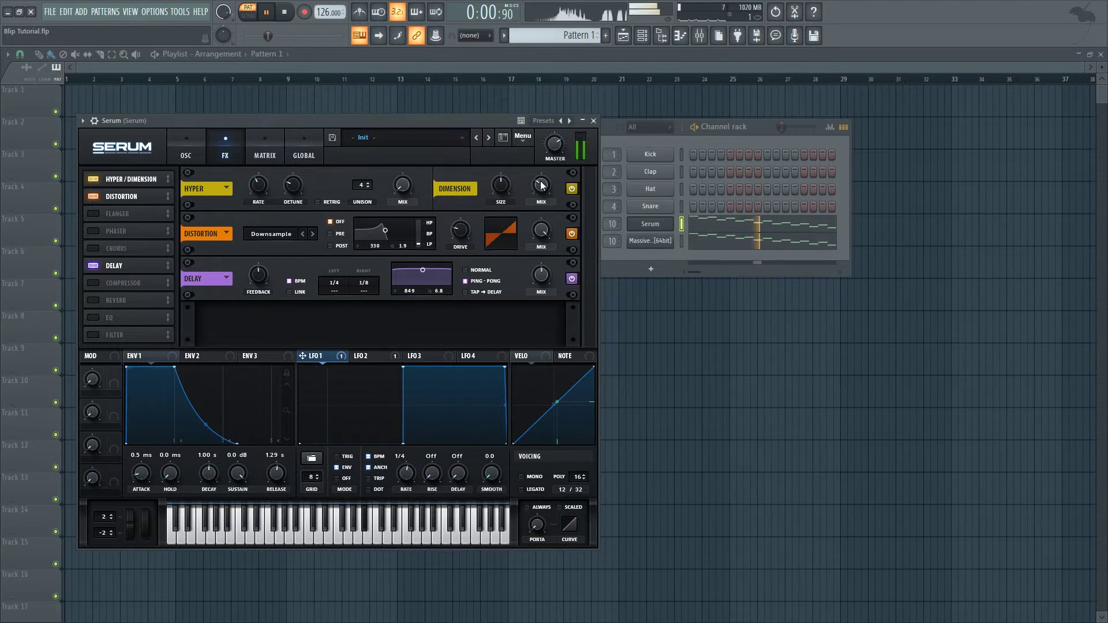
pyautogui.press('space')
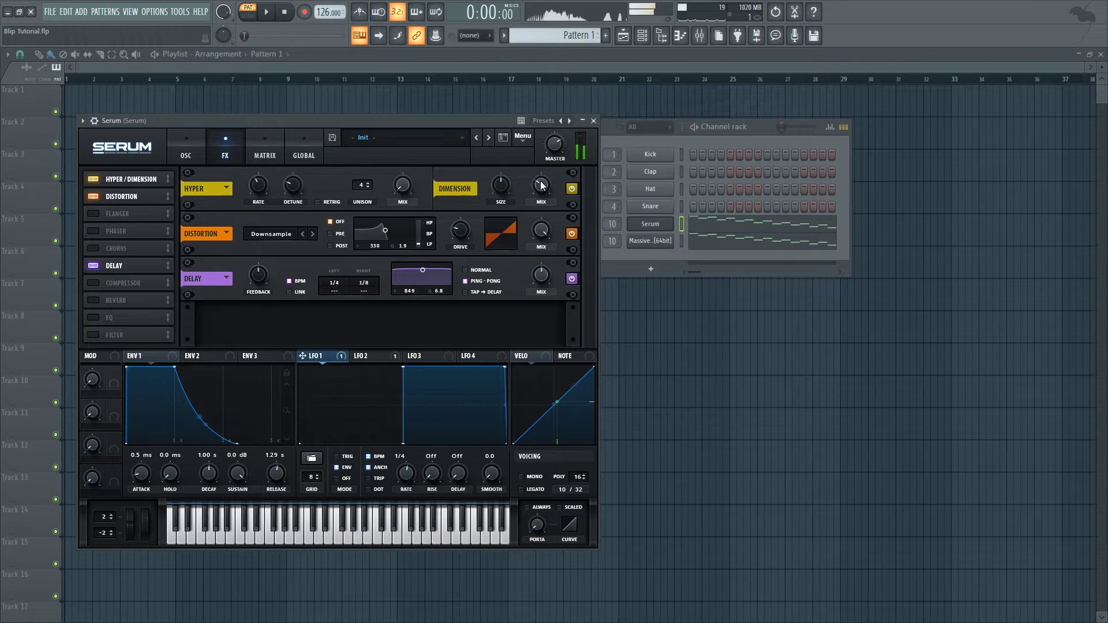
# - Switch from Serum to Massive X, set wavetable oscillator 1 to its sine position, and modulate its zeroed level with L5
pyautogui.click(196, 154)
pyautogui.click(593, 121)
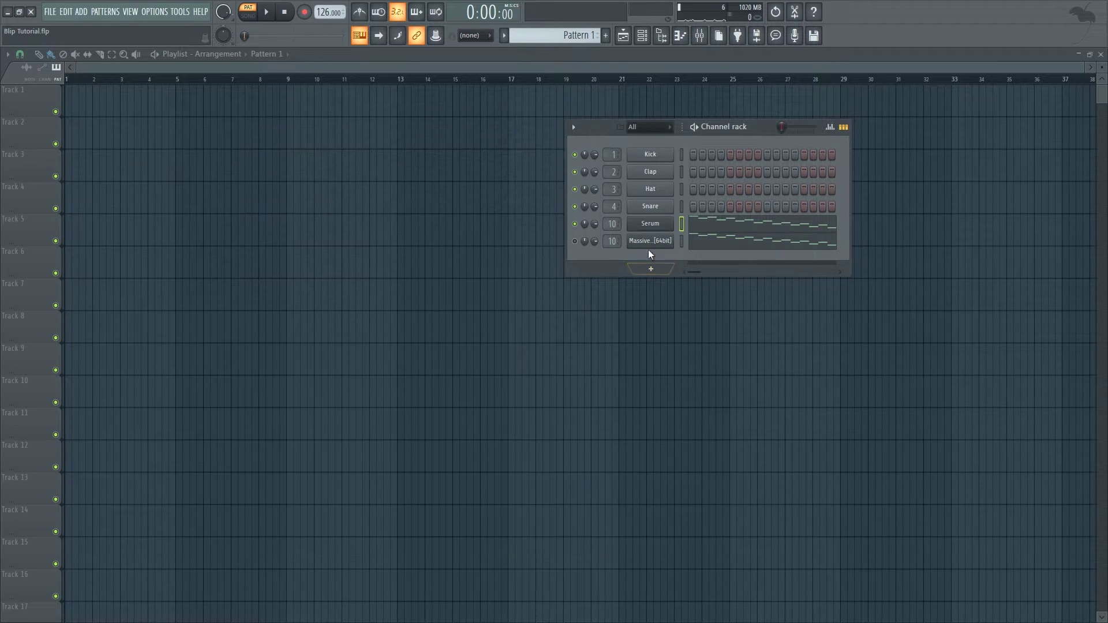
pyautogui.click(651, 241)
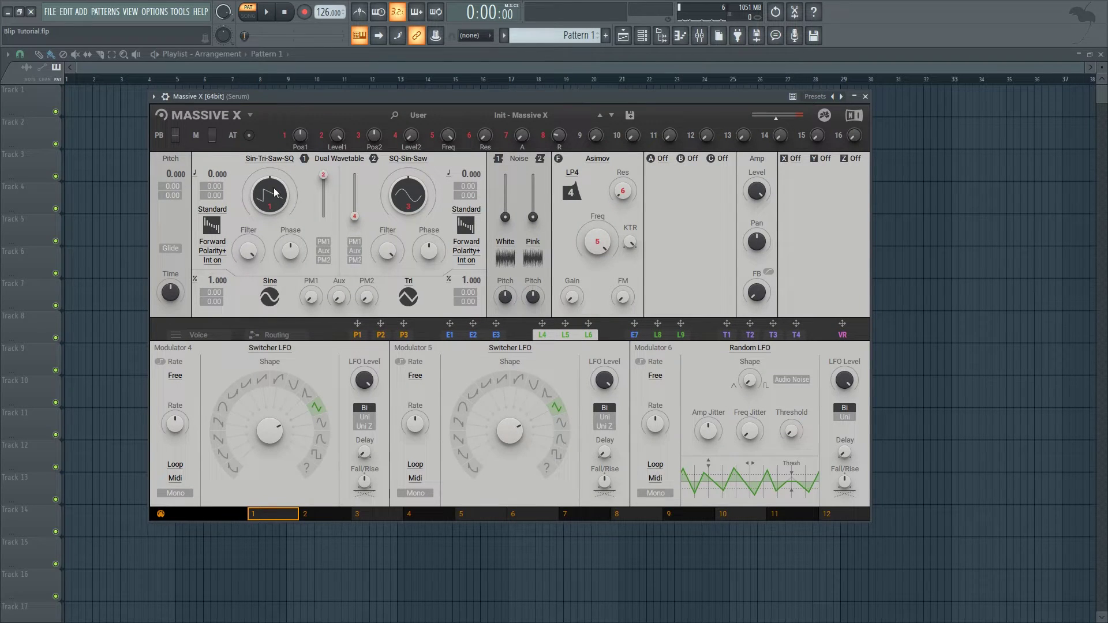
pyautogui.moveTo(275, 192); pyautogui.dragTo(274, 211)
pyautogui.moveTo(565, 324); pyautogui.dragTo(324, 231)
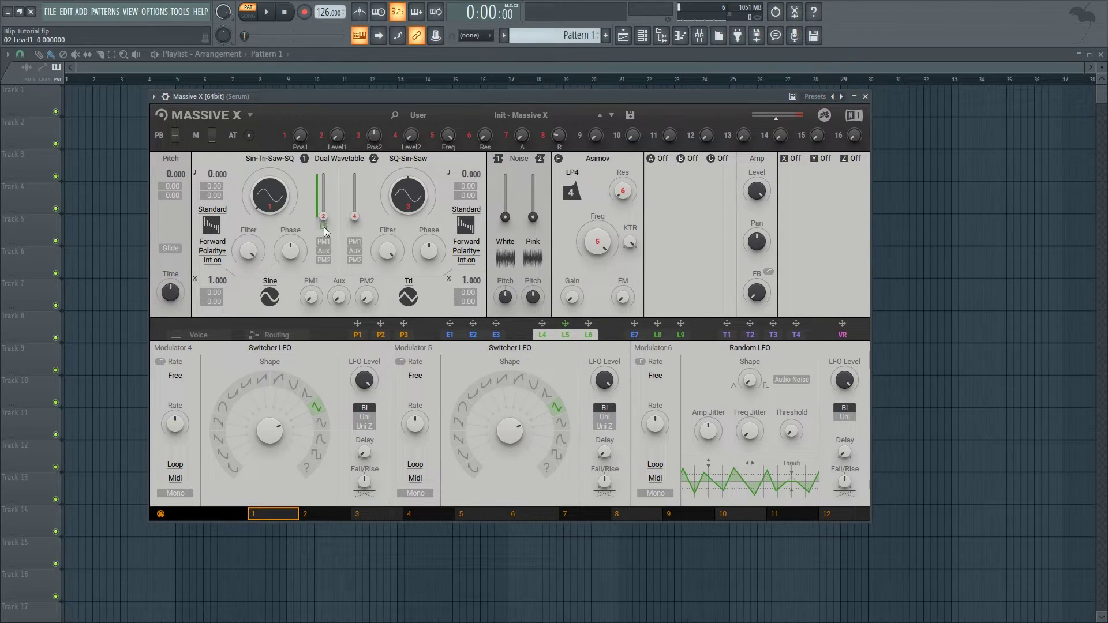
# - Set Modulator 5 to a synced 6/8 rate in 1shot mode with a falling saw shape, and play the pattern
pyautogui.click(416, 376)
pyautogui.click(420, 389)
pyautogui.click(415, 465)
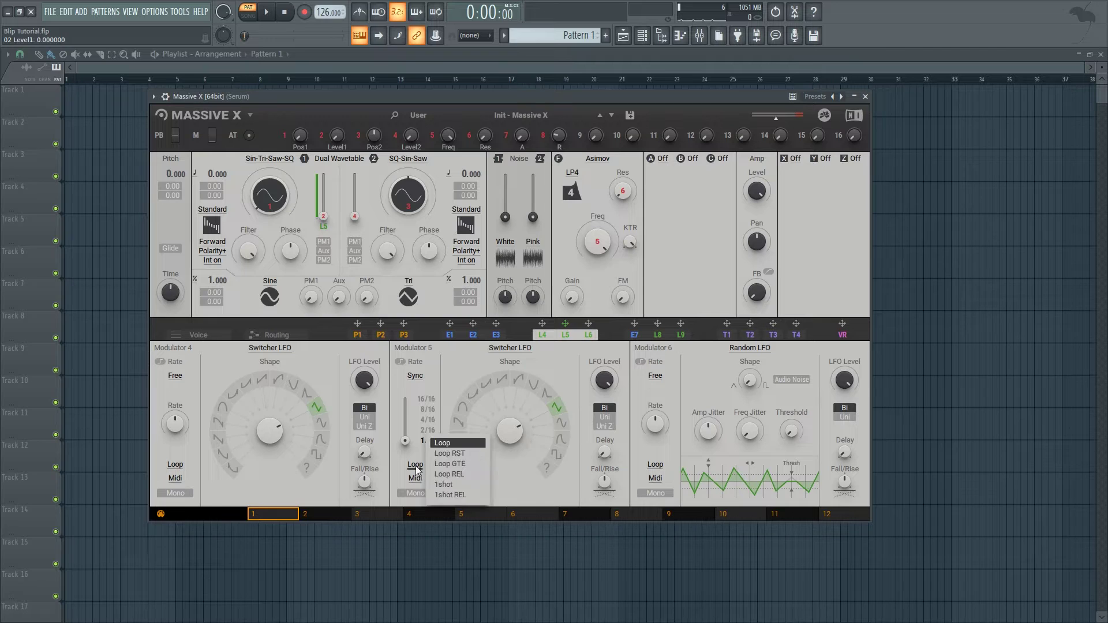
pyautogui.click(446, 485)
pyautogui.click(456, 442)
pyautogui.moveTo(405, 440); pyautogui.dragTo(406, 420)
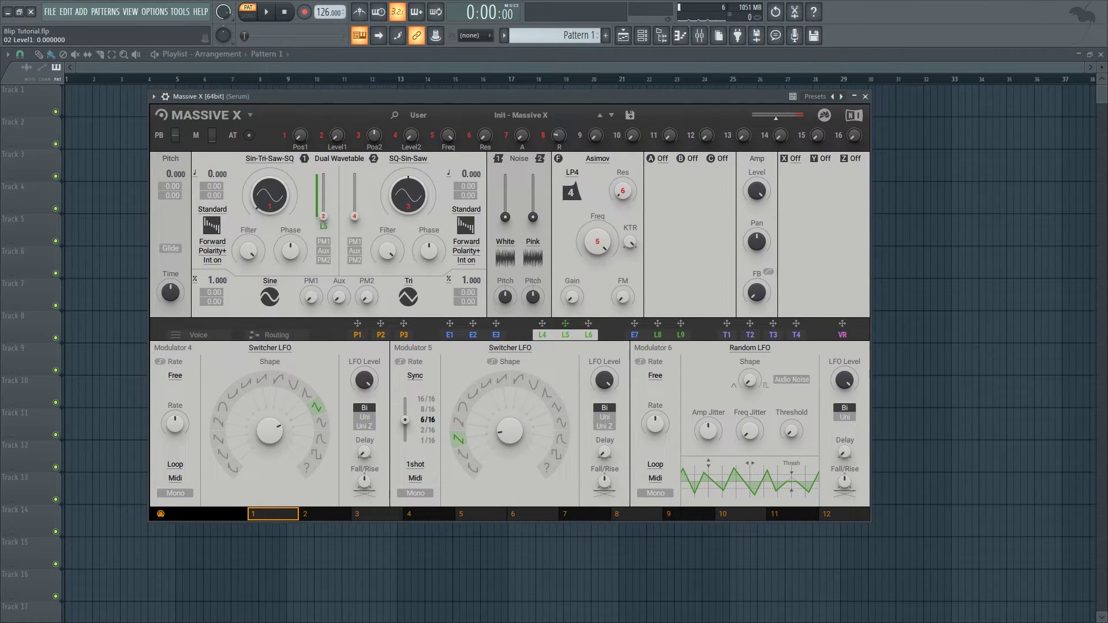
pyautogui.press('space')
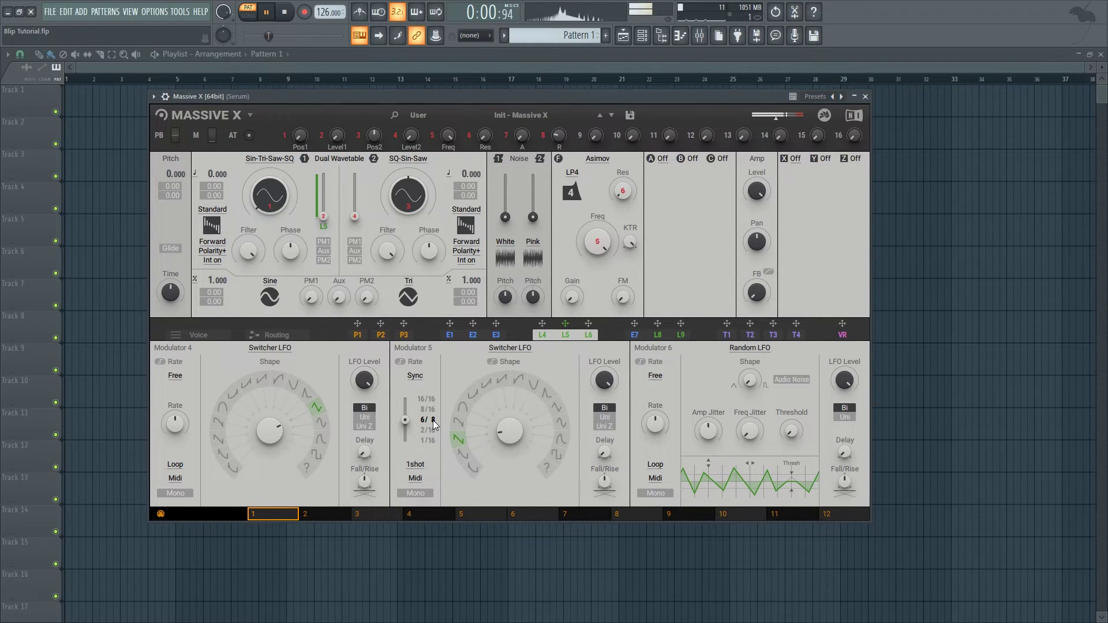
pyautogui.press('space')
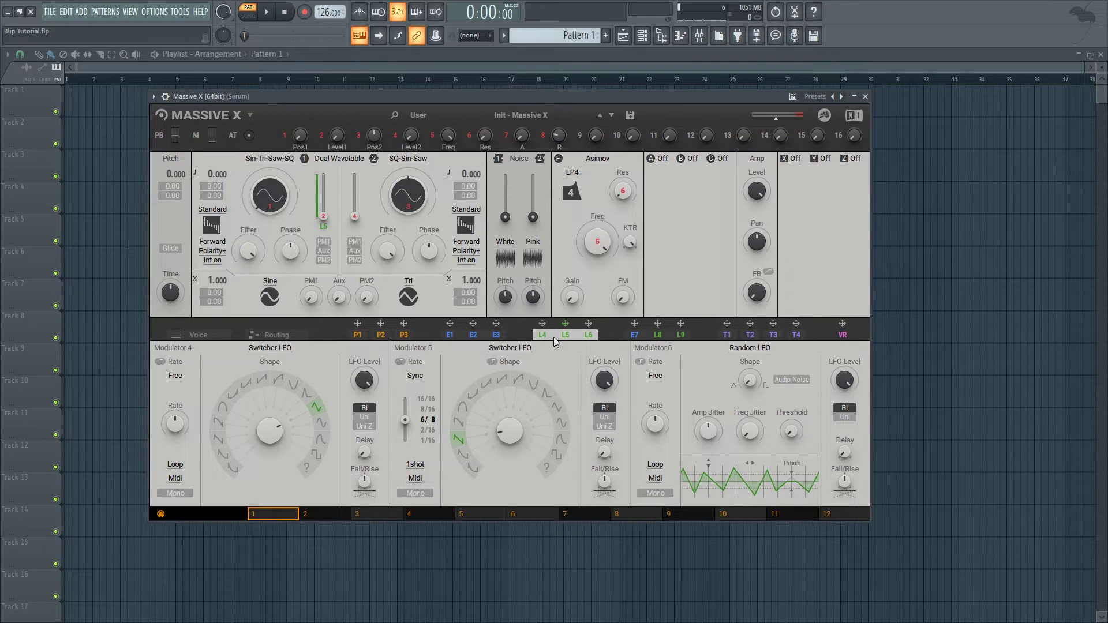
# - Assign L4 to oscillator 1's pitch by 12.00 and set Modulator 4 to Sync, 4/16, 1shot and a square shape
pyautogui.moveTo(545, 327); pyautogui.dragTo(212, 187)
pyautogui.click(175, 375)
pyautogui.click(173, 397)
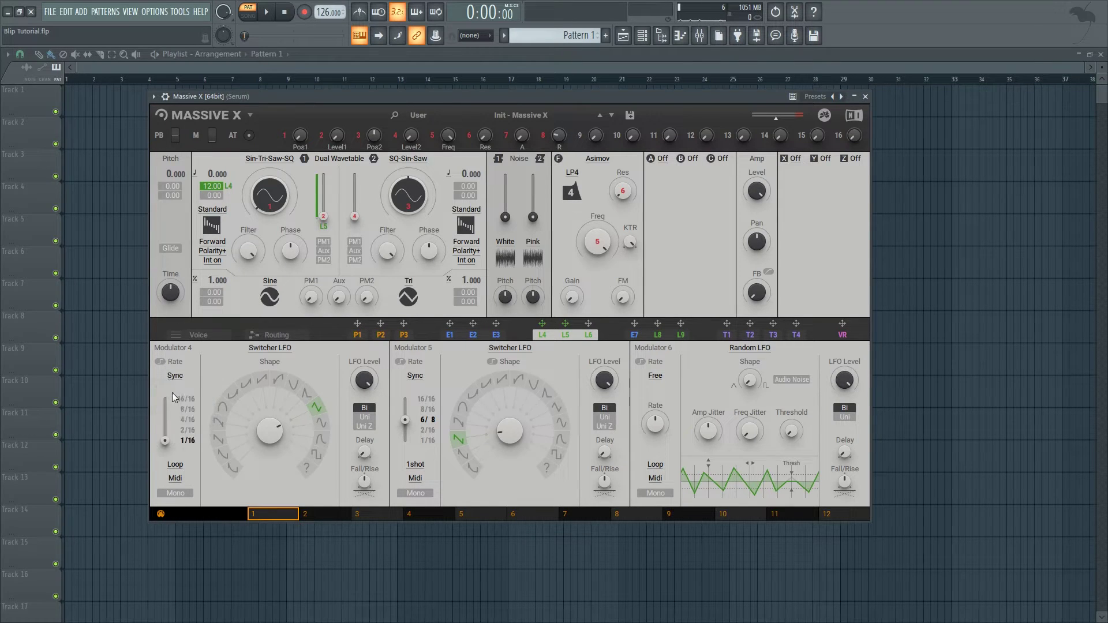
pyautogui.moveTo(165, 438); pyautogui.dragTo(165, 421)
pyautogui.click(174, 465)
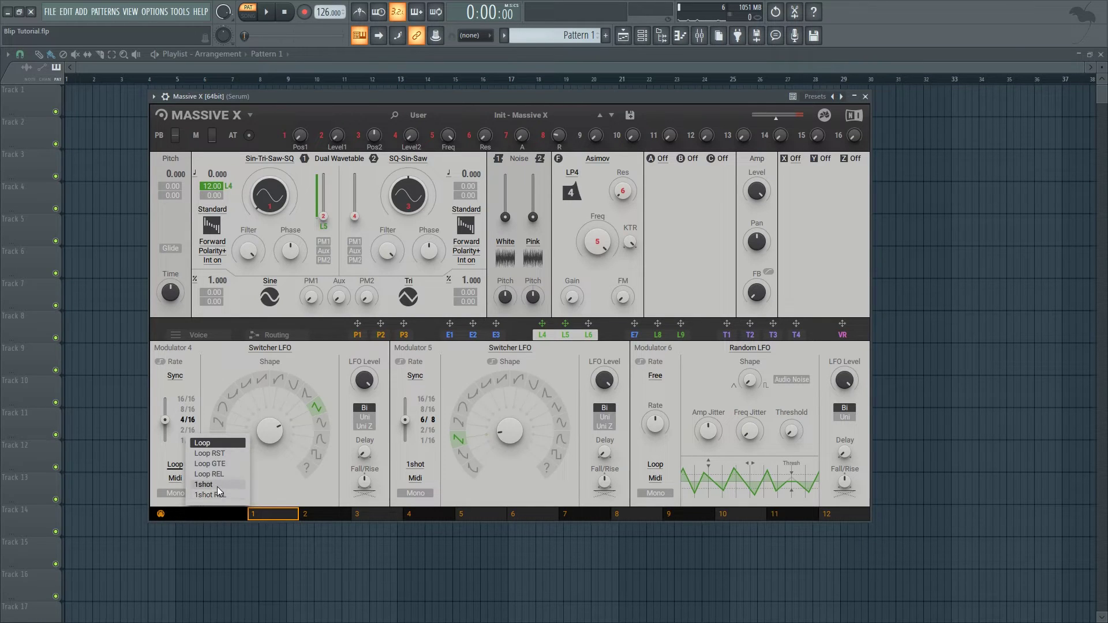
pyautogui.click(217, 486)
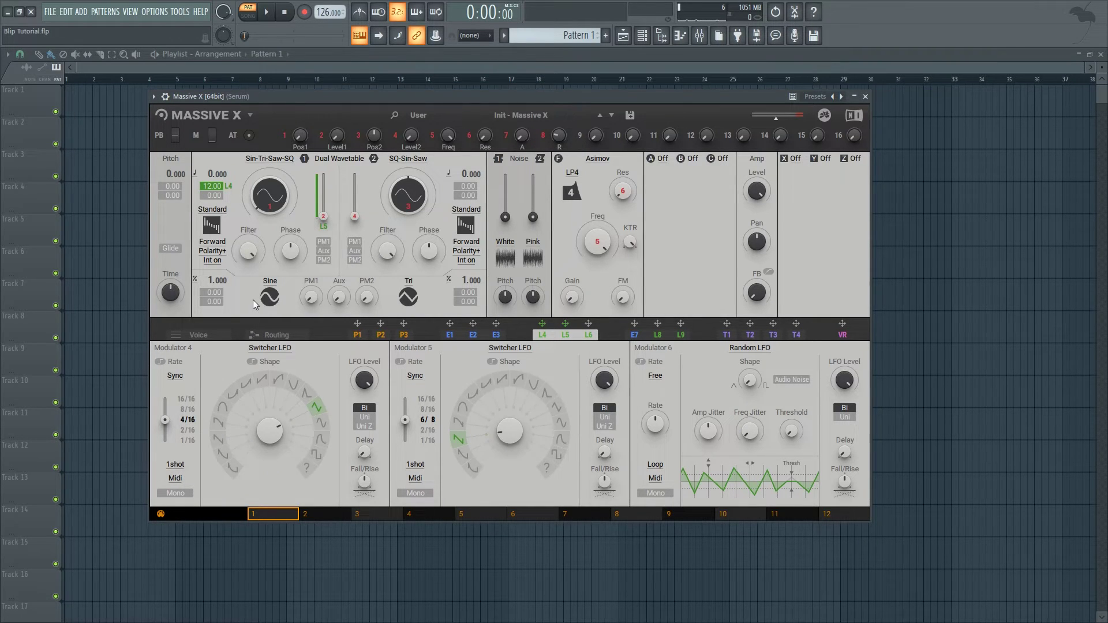
pyautogui.click(315, 454)
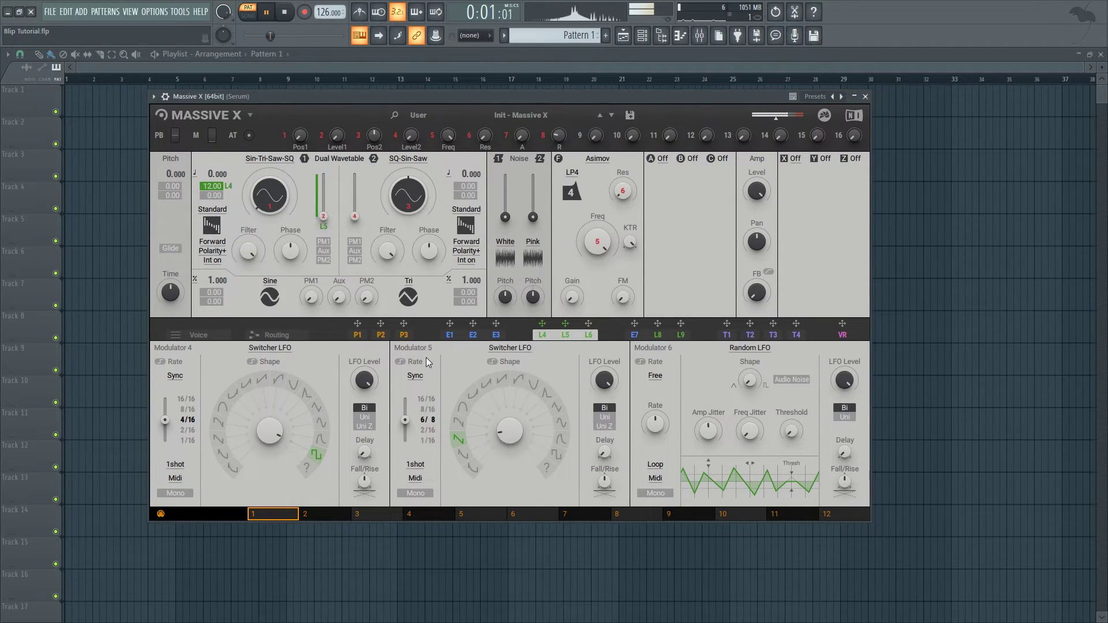
# - Set the amp envelope's release to about 0.50 and play the pattern
pyautogui.click(451, 335)
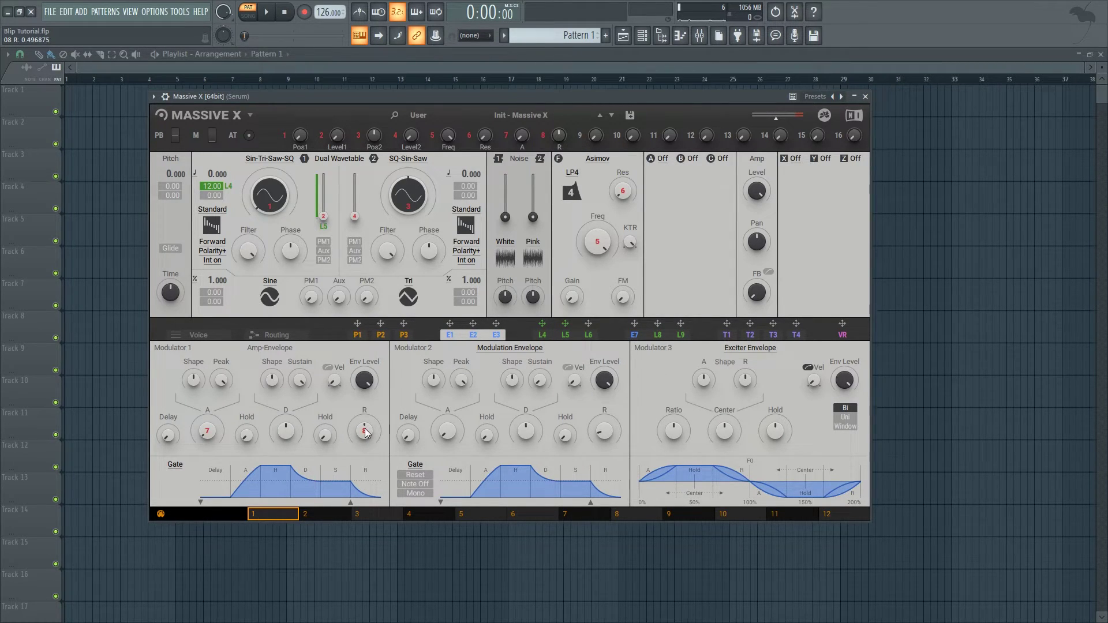
pyautogui.press('space')
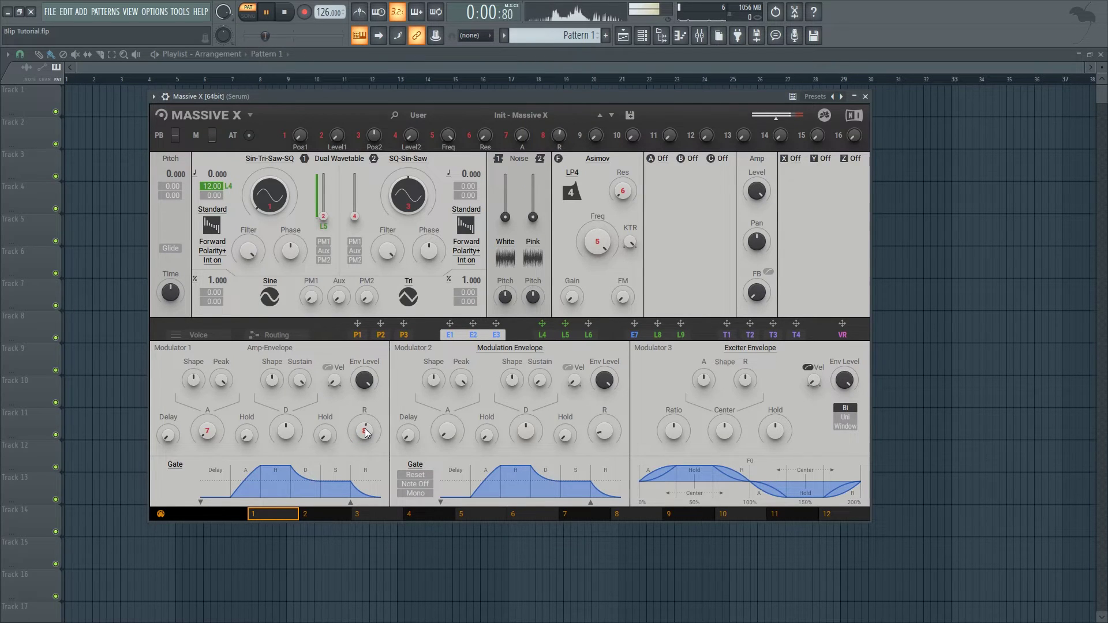
pyautogui.press('space')
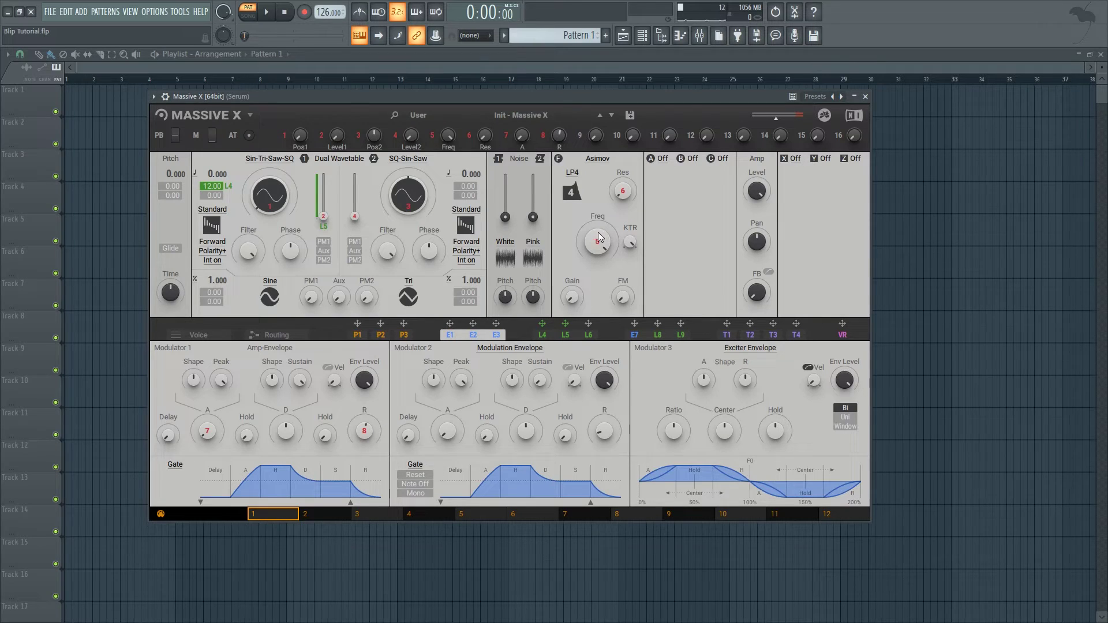
# - Lower the Asimov filter's frequency to 0.60 and play the pattern
pyautogui.moveTo(598, 243); pyautogui.dragTo(599, 234)
pyautogui.press('space')
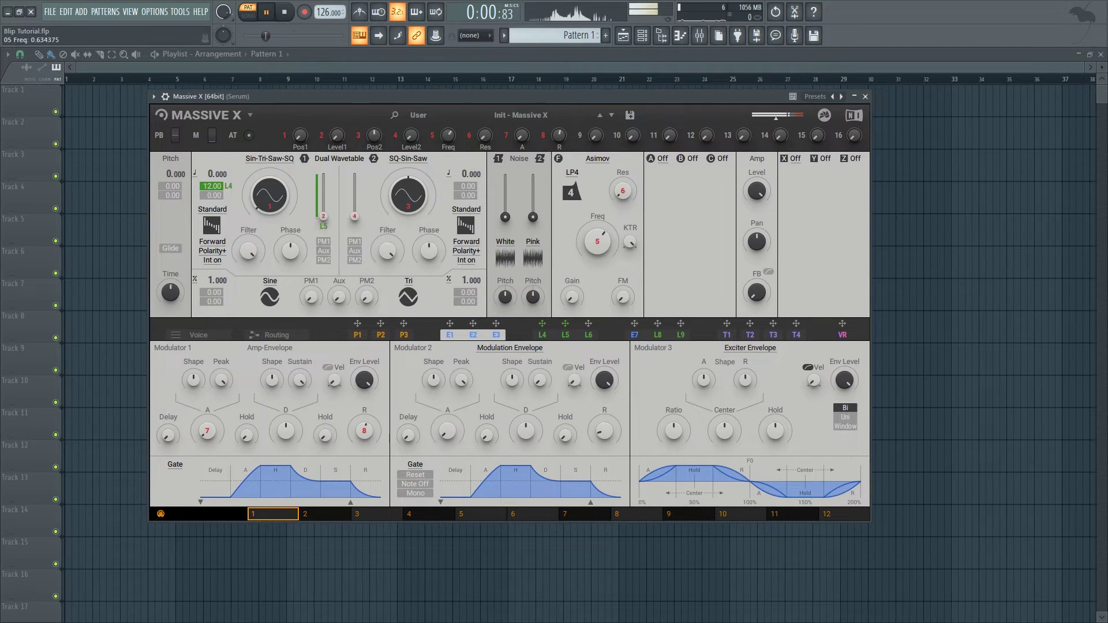
pyautogui.press('space')
# - Modulate the second noise's level slightly with L5, choose the Tibell noisetable from Environment, and play the pattern
pyautogui.click(565, 335)
pyautogui.moveTo(565, 324); pyautogui.dragTo(535, 230)
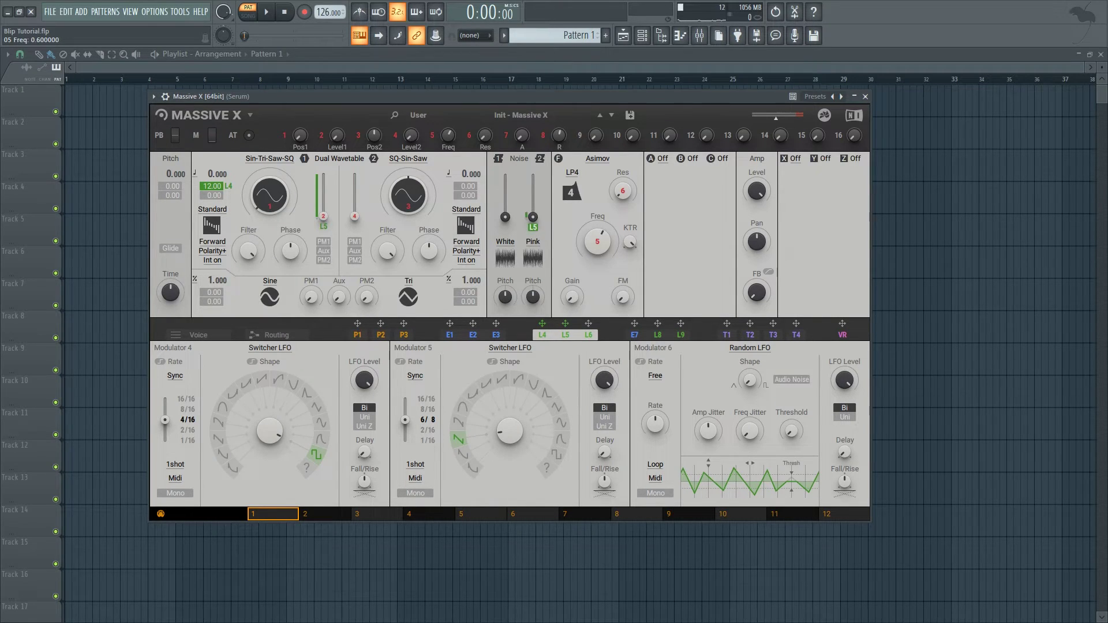
pyautogui.click(537, 258)
pyautogui.click(418, 301)
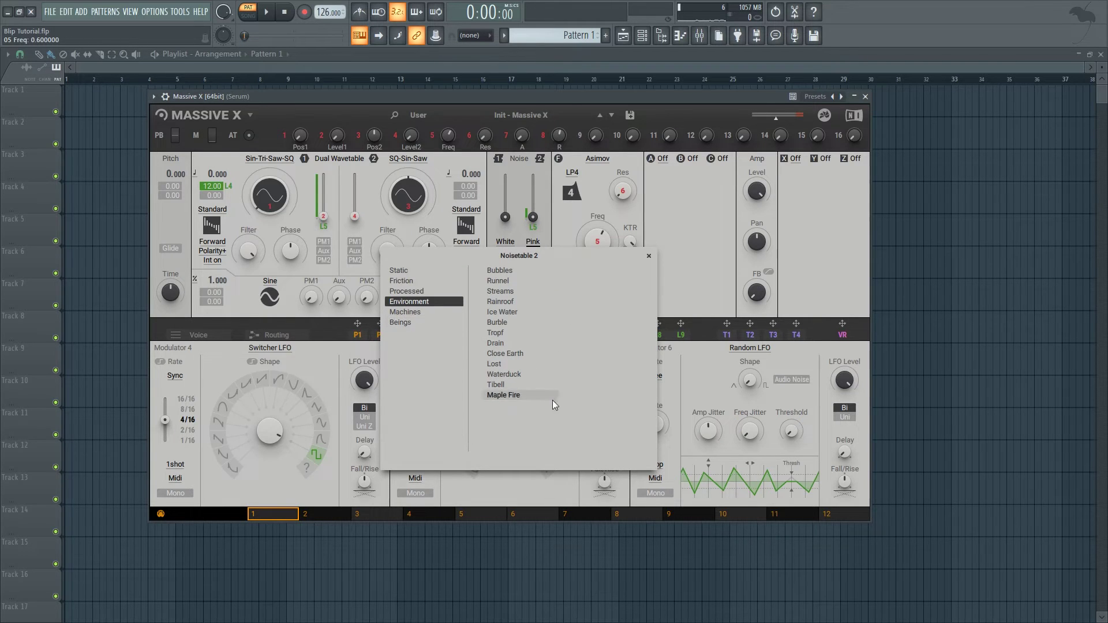
pyautogui.click(511, 385)
pyautogui.click(549, 190)
pyautogui.press('space')
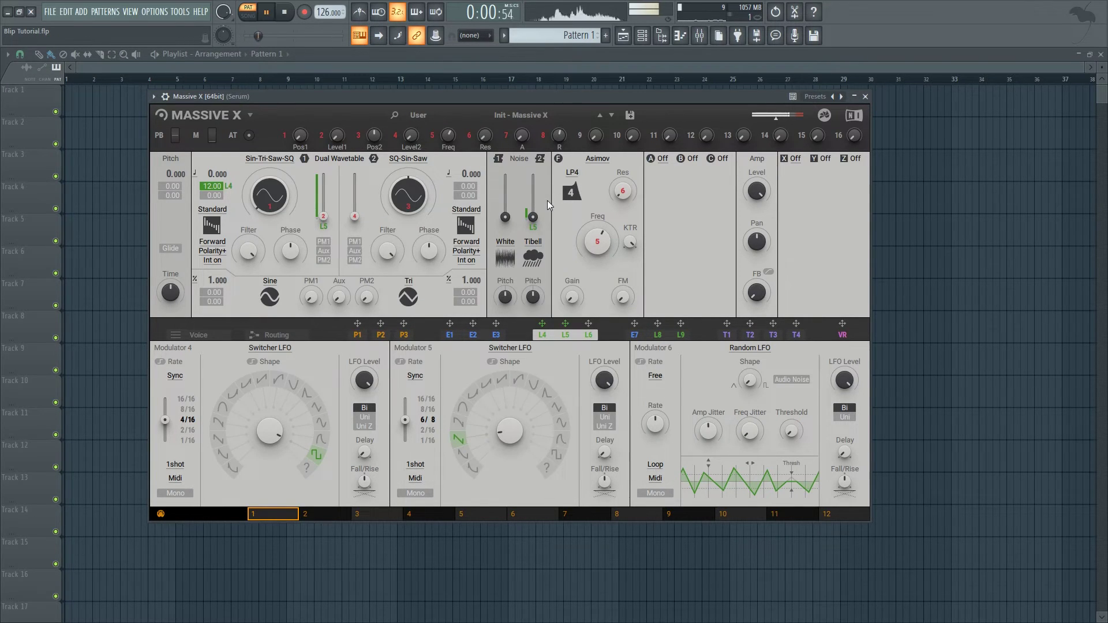
pyautogui.press('space')
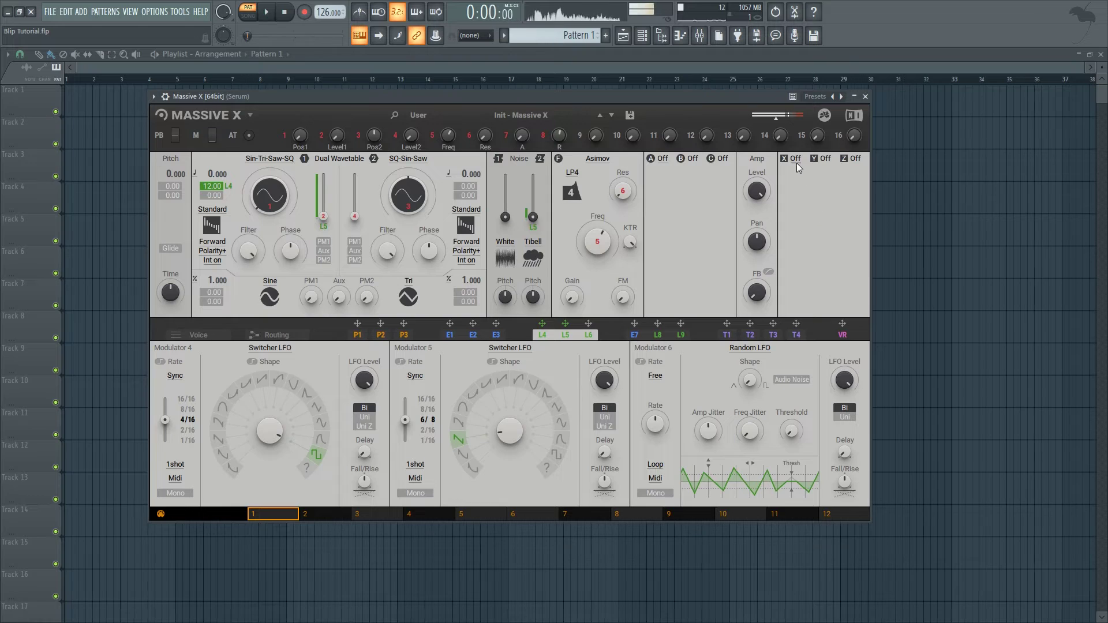
# - Load the stereo delay in effect slot X, sync it at 2/8 left and 1/8 right, and play the pattern
pyautogui.click(799, 168)
pyautogui.click(812, 258)
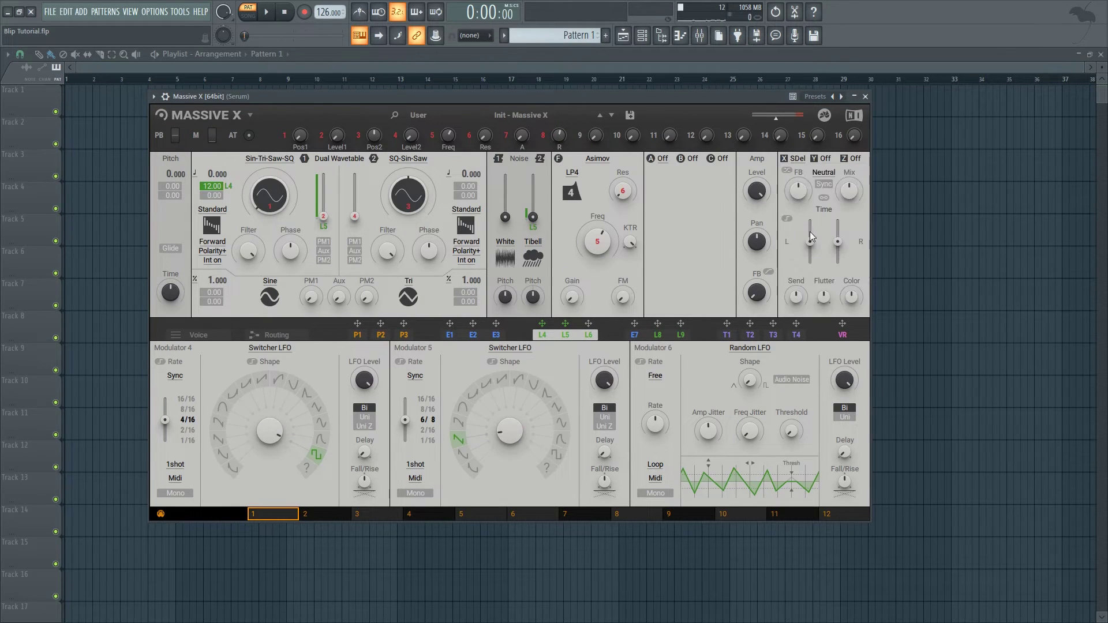
pyautogui.click(823, 184)
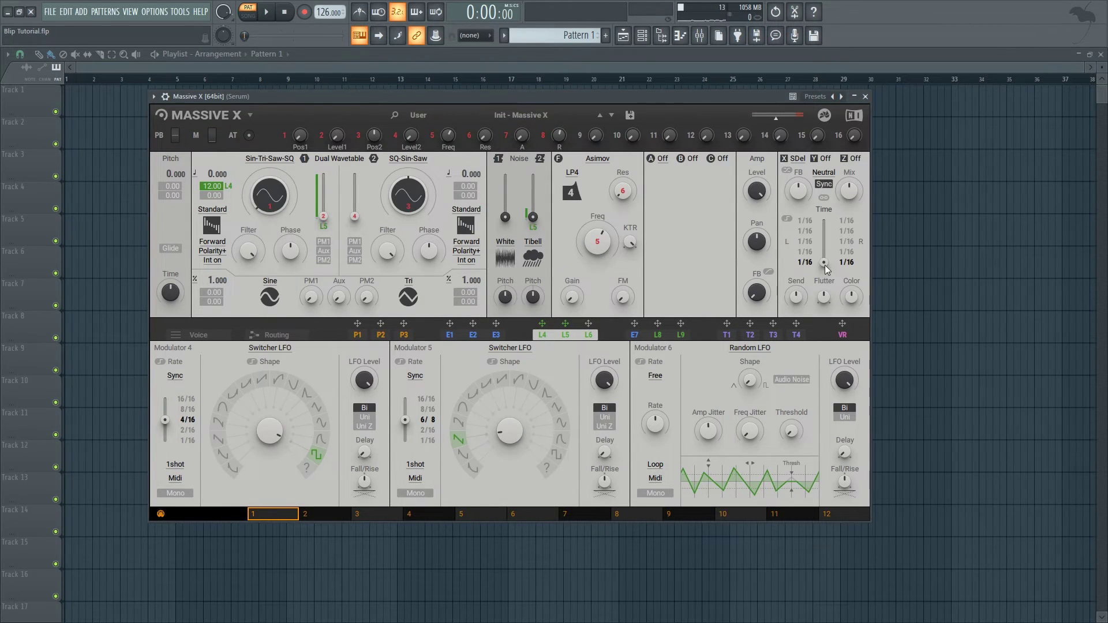
pyautogui.moveTo(846, 252); pyautogui.dragTo(846, 245)
pyautogui.press('space')
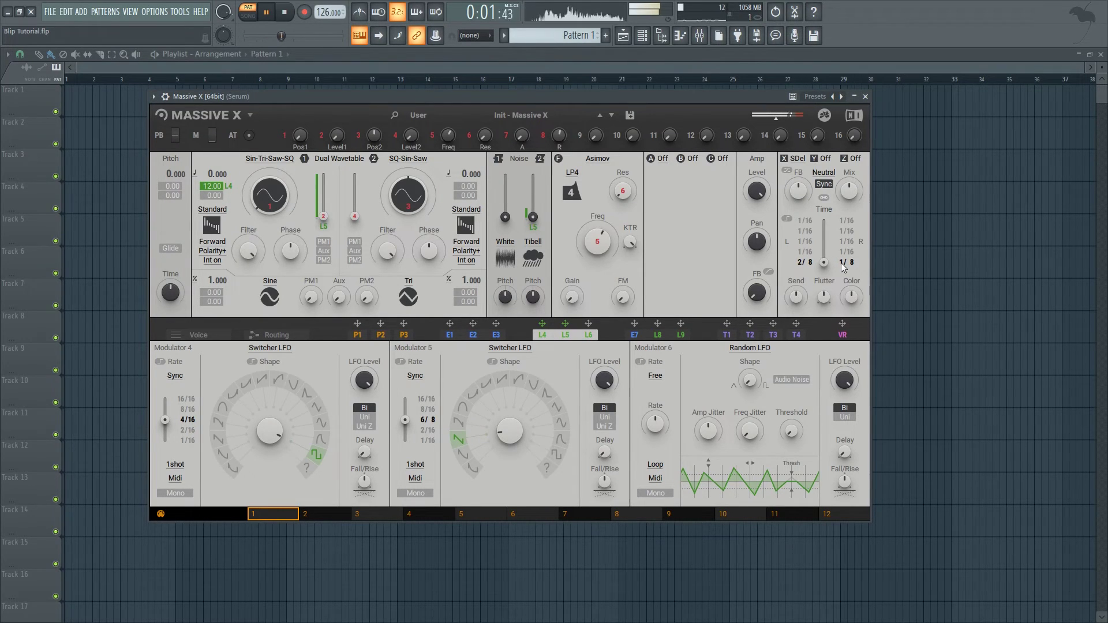
pyautogui.press('space')
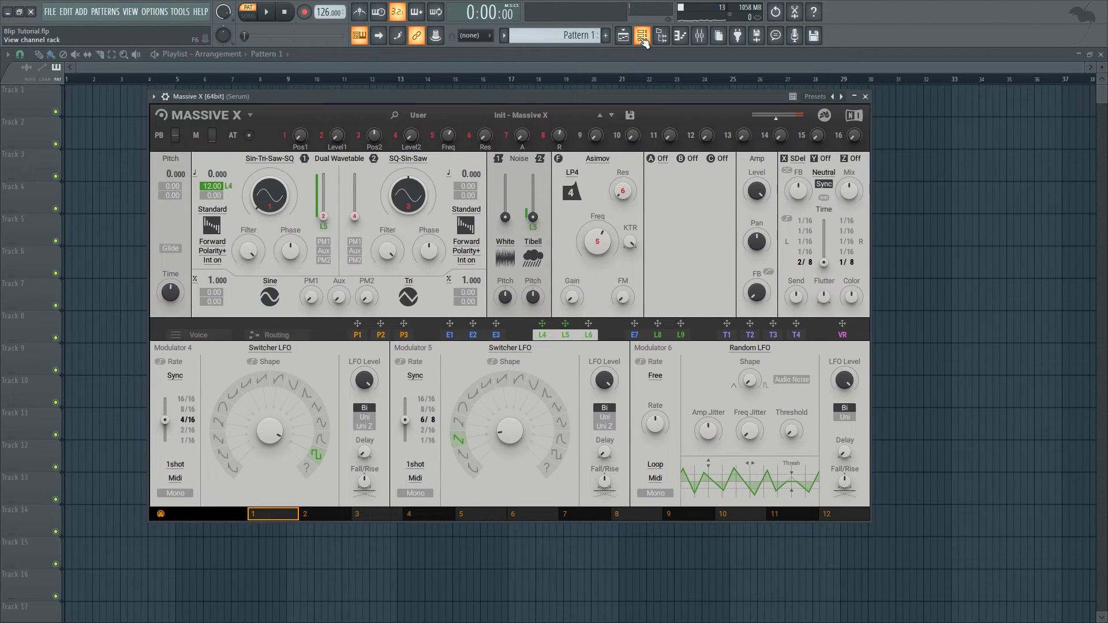
# - Enable the LXPChamber reverb on the Serum mixer track and show its settings
pyautogui.click(642, 36)
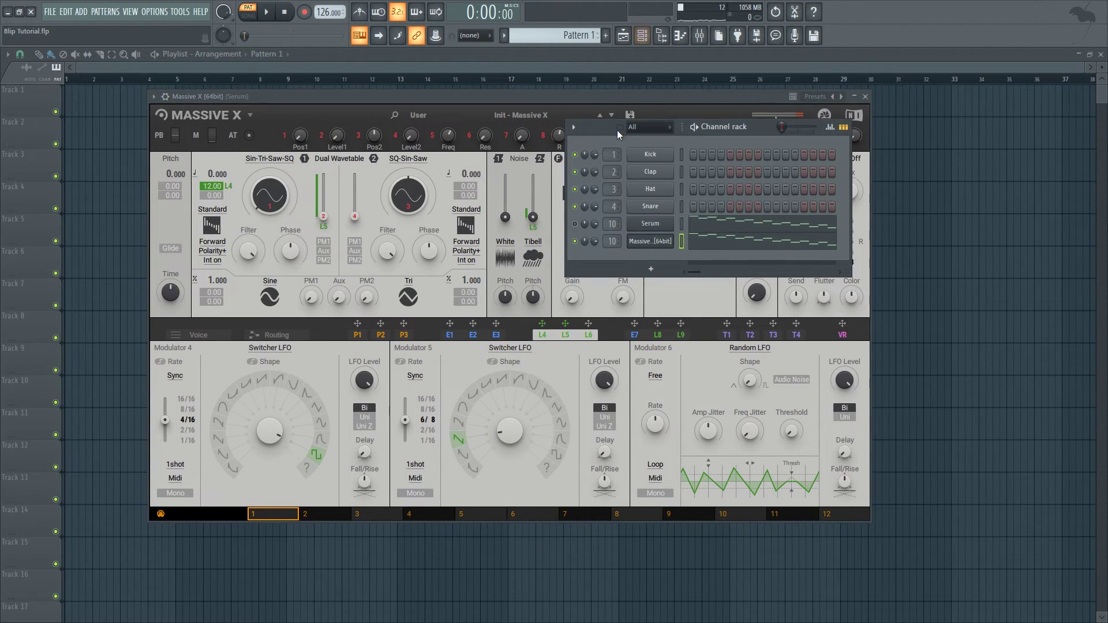
pyautogui.click(699, 36)
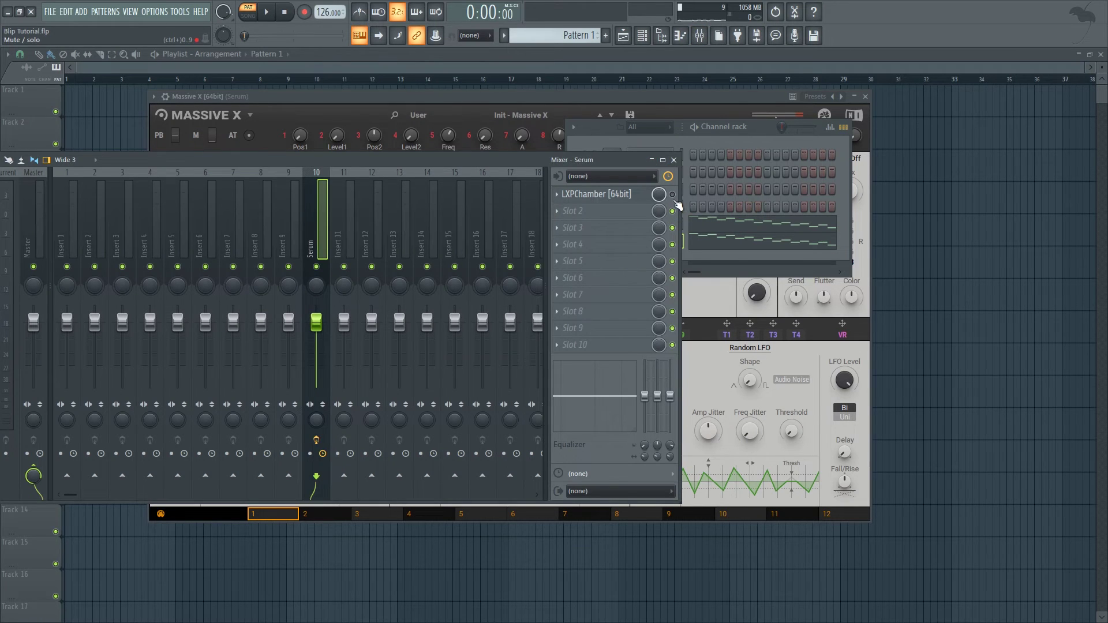
pyautogui.click(624, 196)
pyautogui.moveTo(282, 199); pyautogui.dragTo(333, 190)
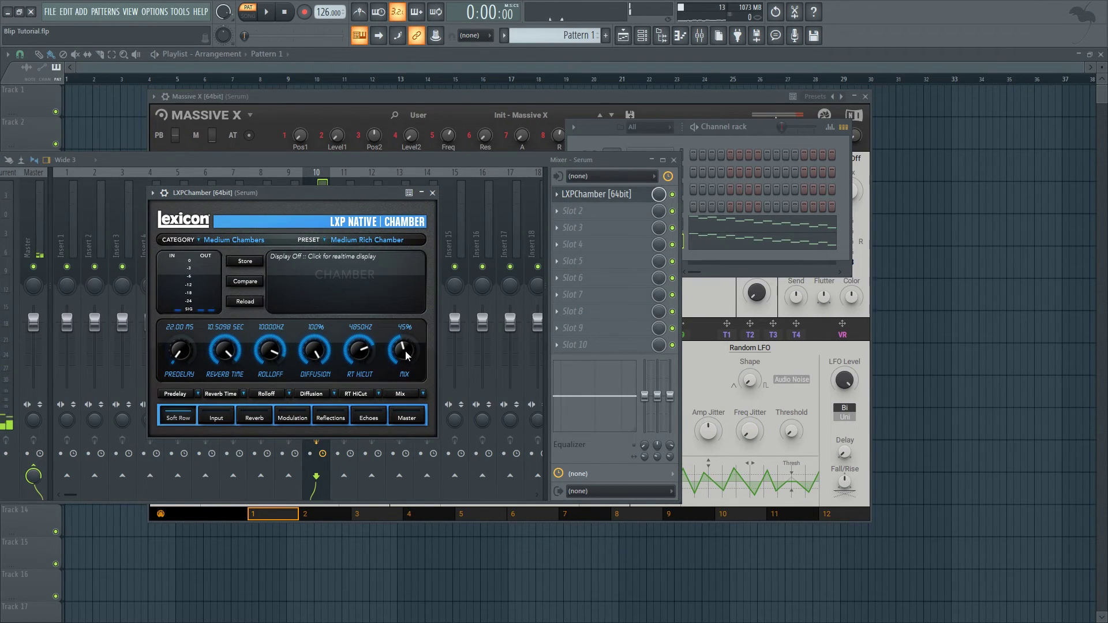
pyautogui.click(432, 193)
# - Move the mixer below the channel rack and play the Massive X pattern through the reverb
pyautogui.click(593, 129)
pyautogui.moveTo(501, 156); pyautogui.dragTo(557, 289)
pyautogui.press('space')
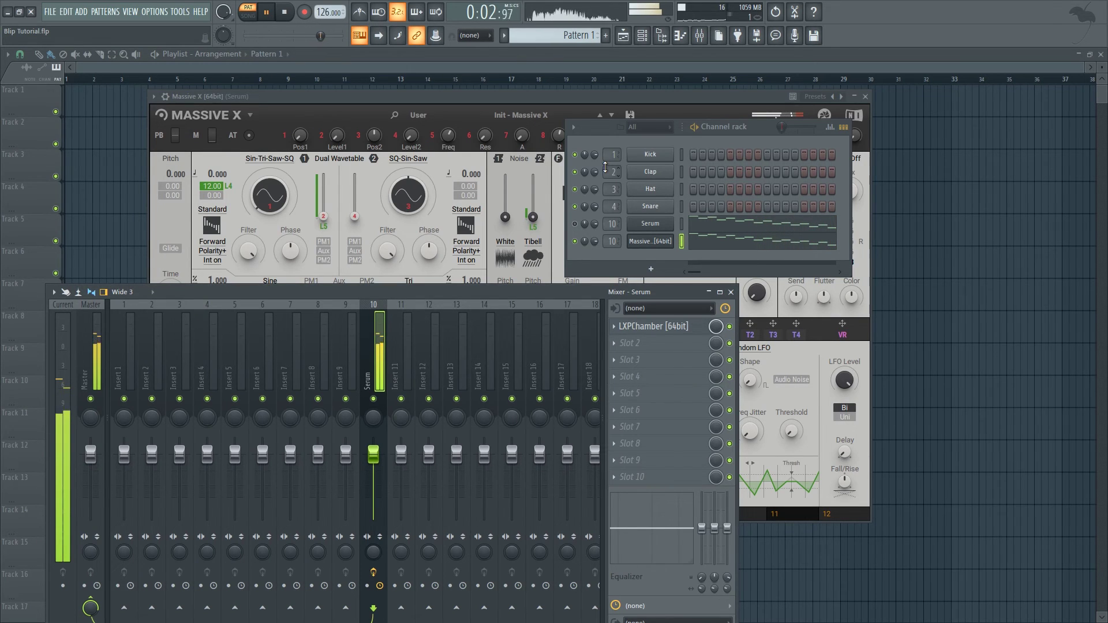
pyautogui.press('space')
# - Mute the Massive X channel, unmute the Serum channel, and play the Serum pattern through the reverb
pyautogui.click(575, 241)
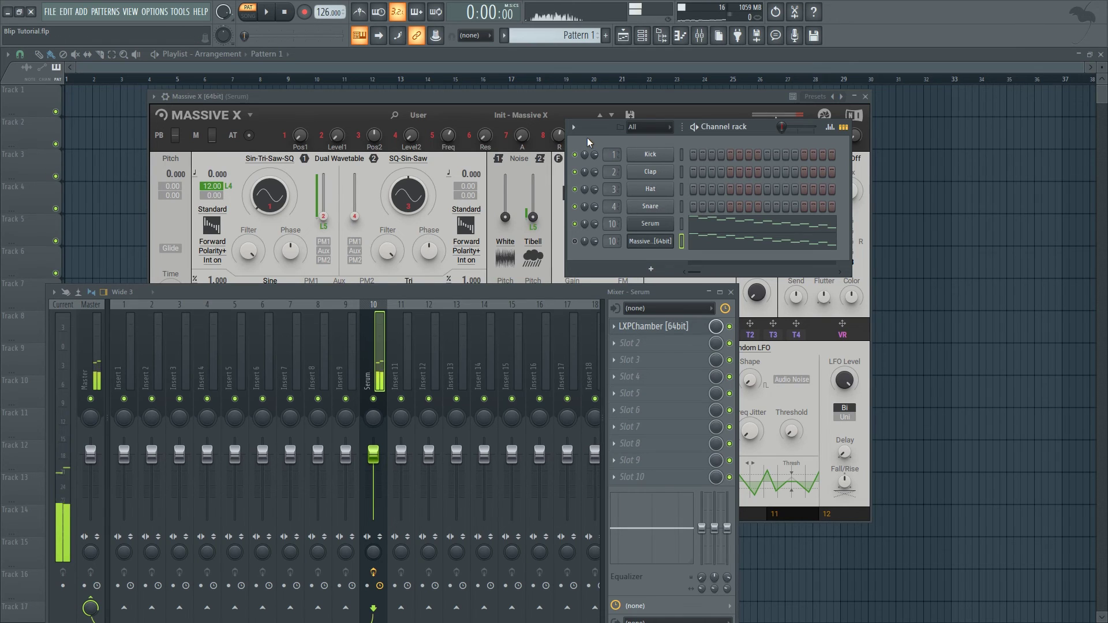
pyautogui.press('space')
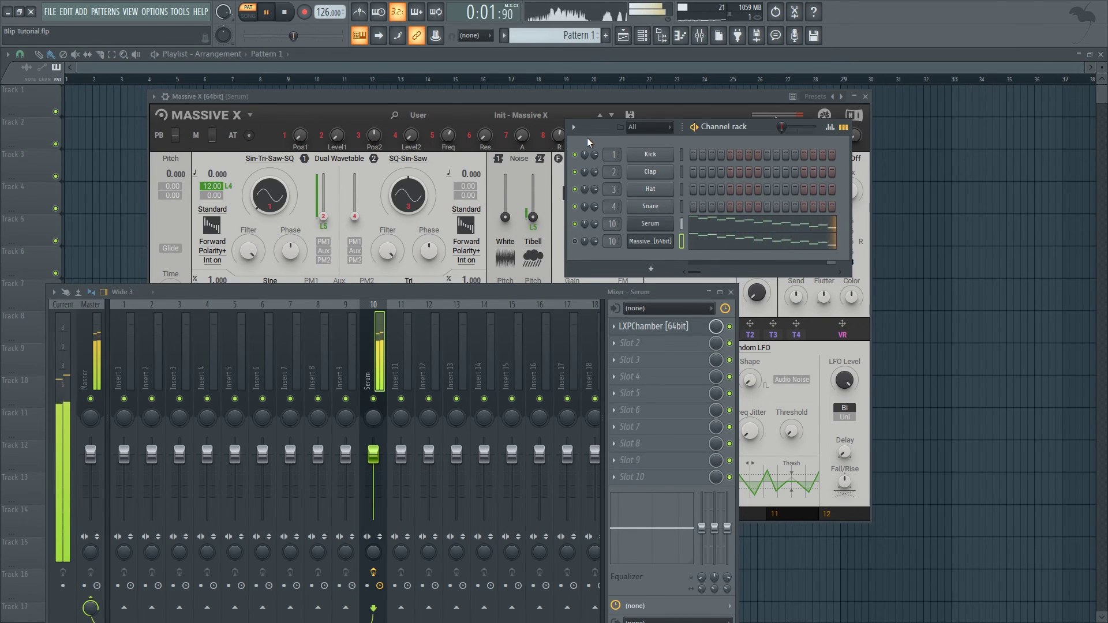
pyautogui.press('space')
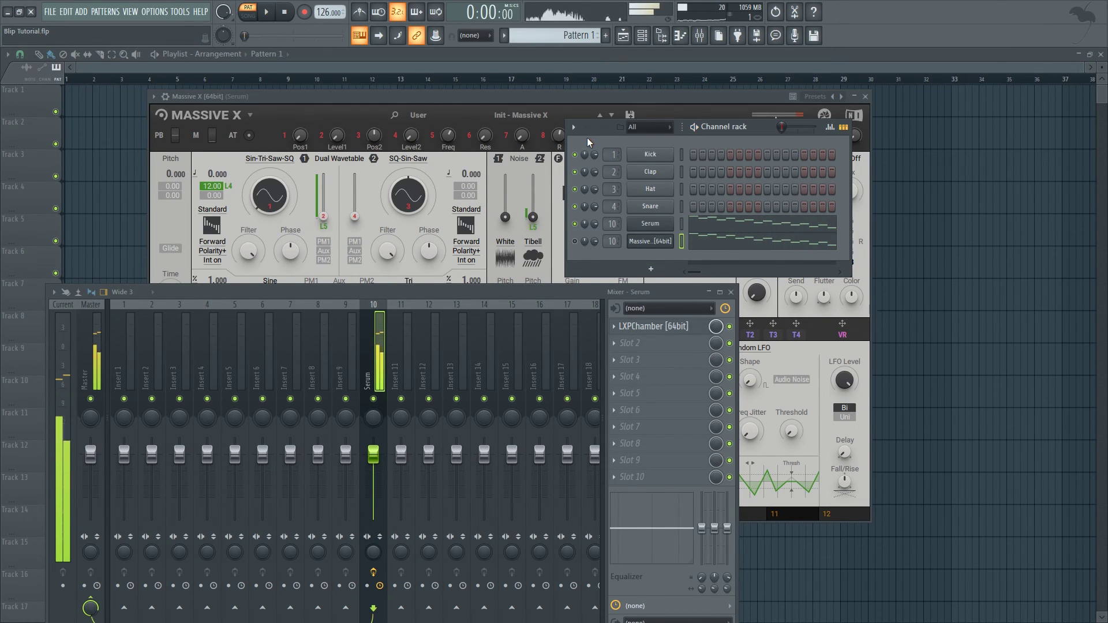
pyautogui.click(269, 14)
pyautogui.click(269, 14)
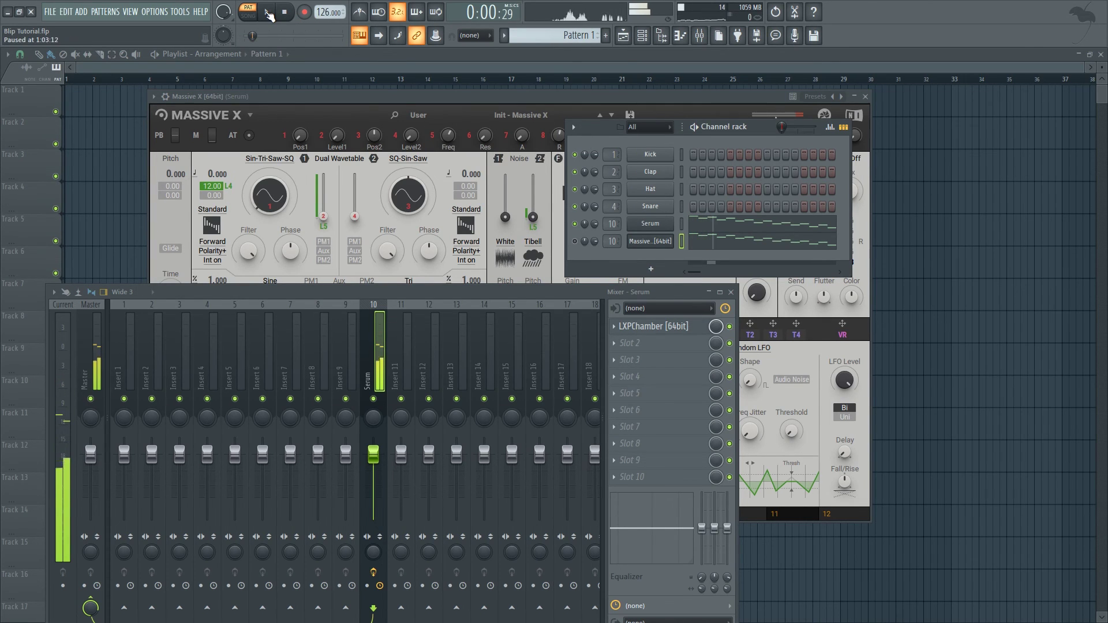